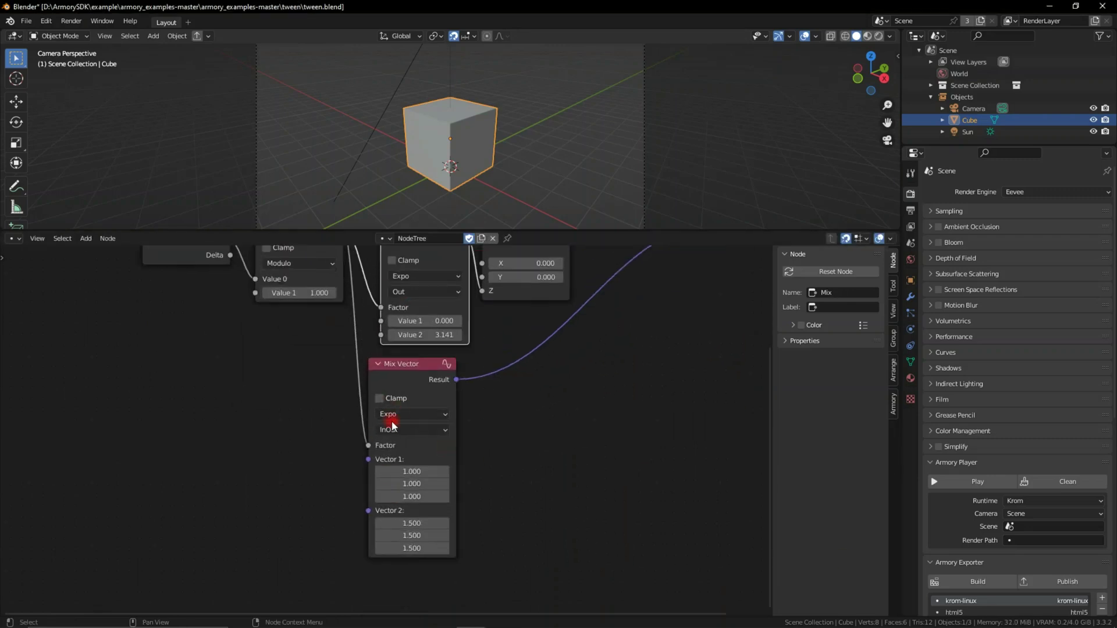
- Check the Mix Vector node's easing options, and run the tween scene in the player to view the cube's animation
{"action": "left_click", "coordinate": [396, 417]}
{"action": "left_click", "coordinate": [394, 430]}
{"action": "scroll", "coordinate": [539, 473], "scroll_direction": "down", "scroll_amount": 2}
{"action": "middle_click_drag", "start_coordinate": [636, 398], "coordinate": [546, 476]}
{"action": "left_click", "coordinate": [976, 482]}
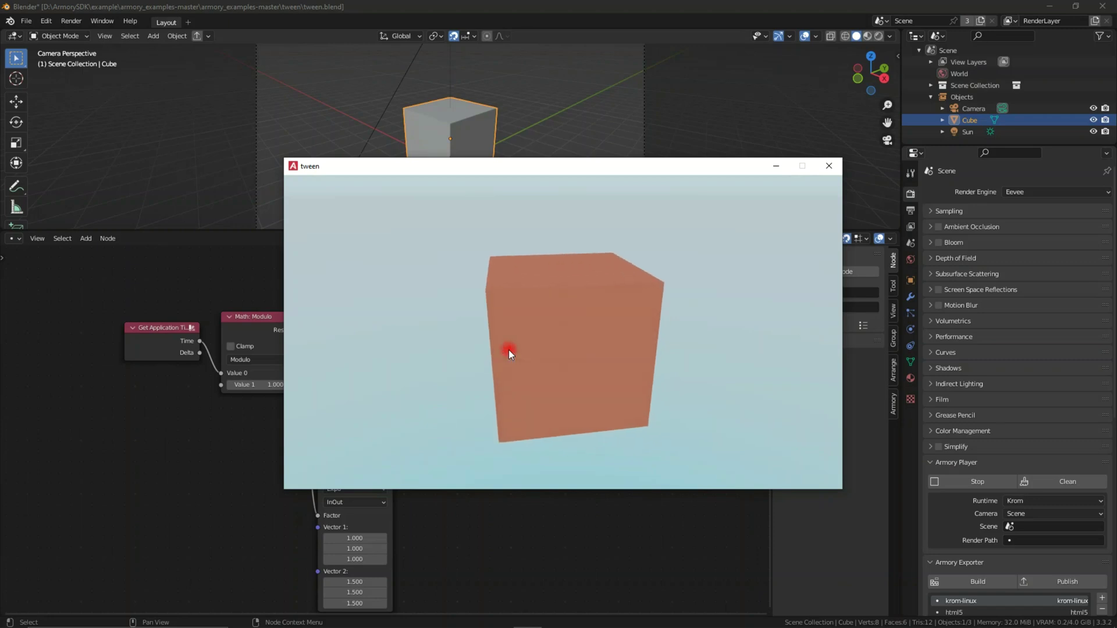
{"action": "left_click", "coordinate": [837, 163]}
- Change the Math node's operation to Add and reopen its list of operations
{"action": "scroll", "coordinate": [528, 484], "scroll_direction": "up", "scroll_amount": 4}
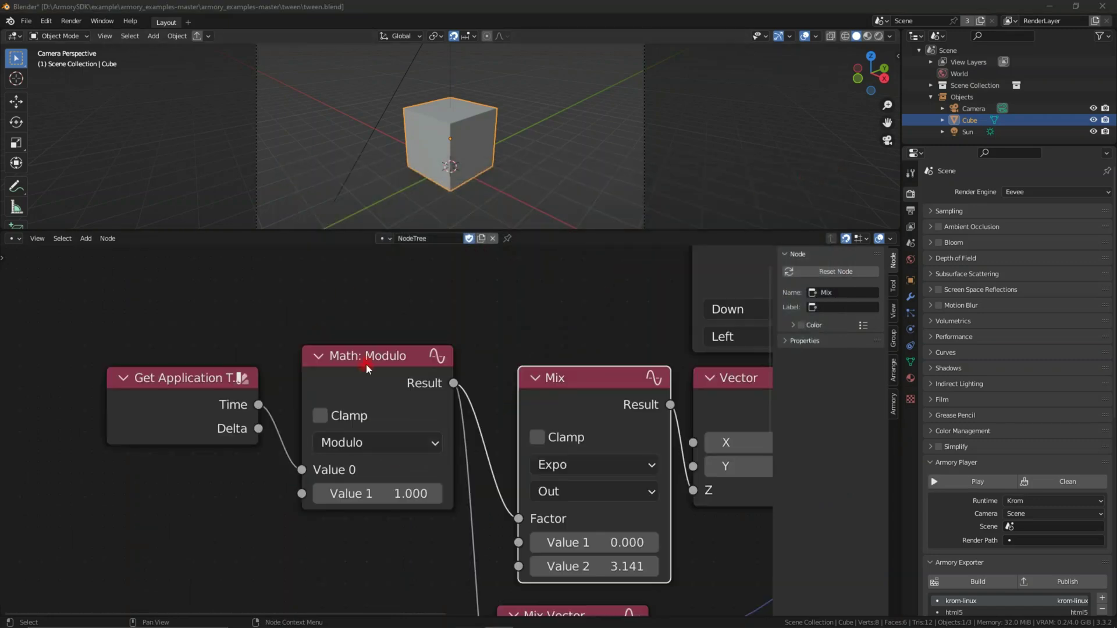
{"action": "left_click", "coordinate": [367, 446]}
{"action": "left_click", "coordinate": [364, 417]}
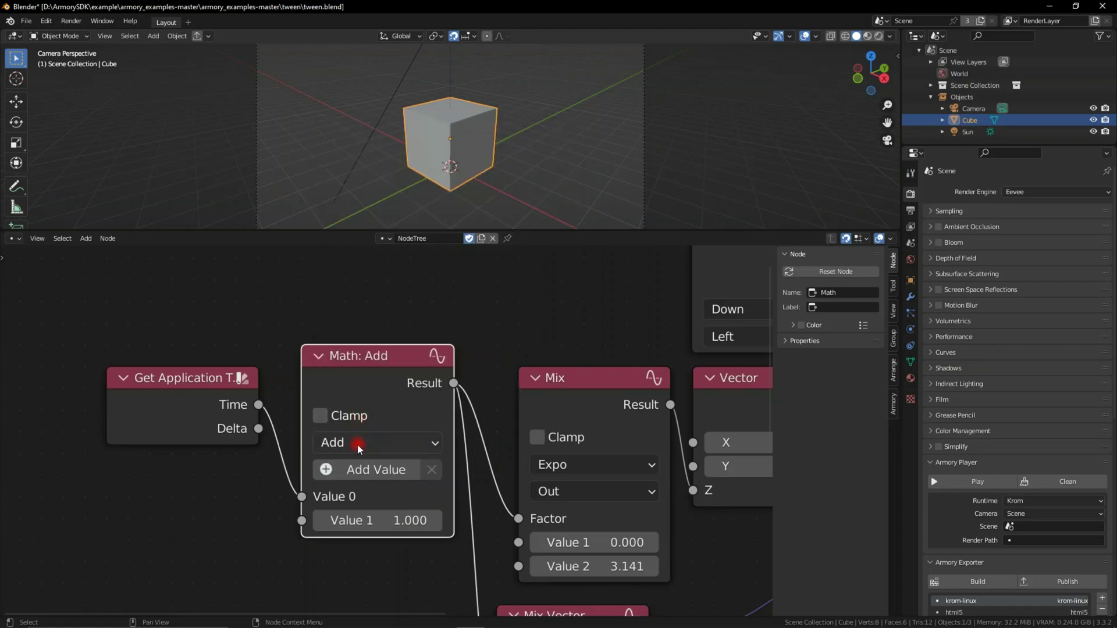
{"action": "left_click", "coordinate": [357, 445]}
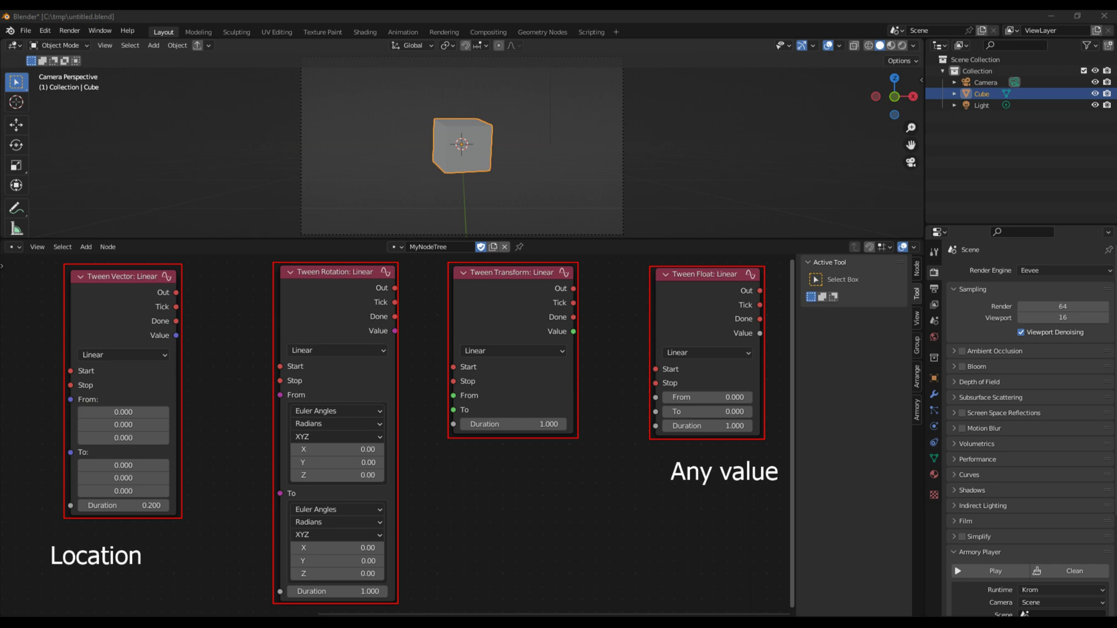
- Set the Tween Vector node's easing to SineInOut and its duration to 0.2, and test the scale tween in the player
{"action": "left_click", "coordinate": [756, 406]}
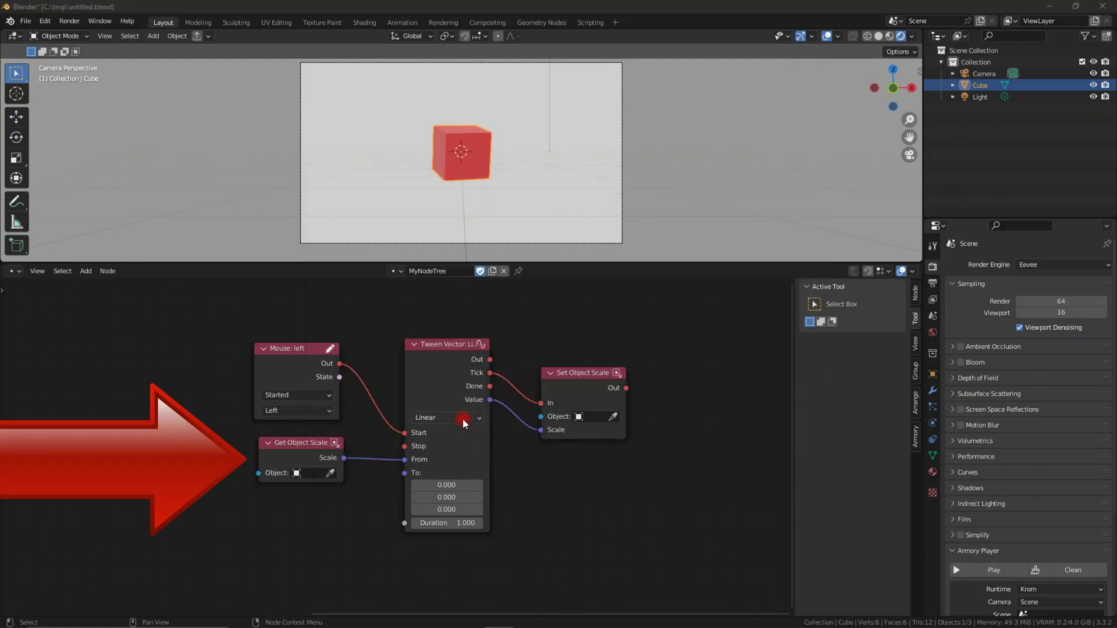
{"action": "left_click", "coordinate": [462, 417]}
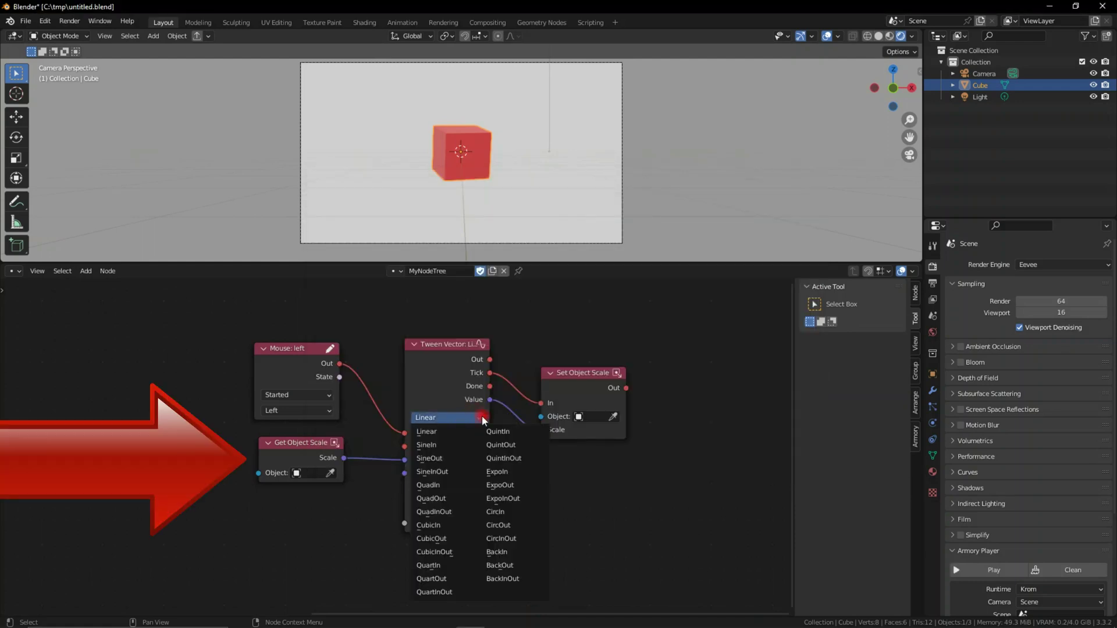
{"action": "left_click", "coordinate": [444, 471]}
{"action": "left_click", "coordinate": [456, 524]}
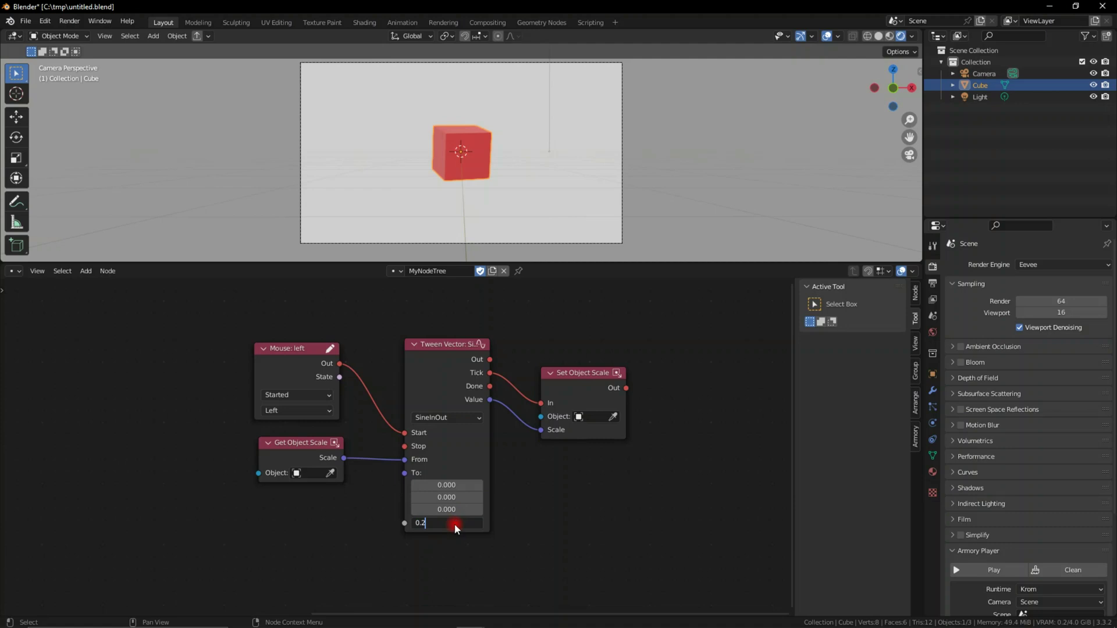
{"action": "key", "text": "Return"}
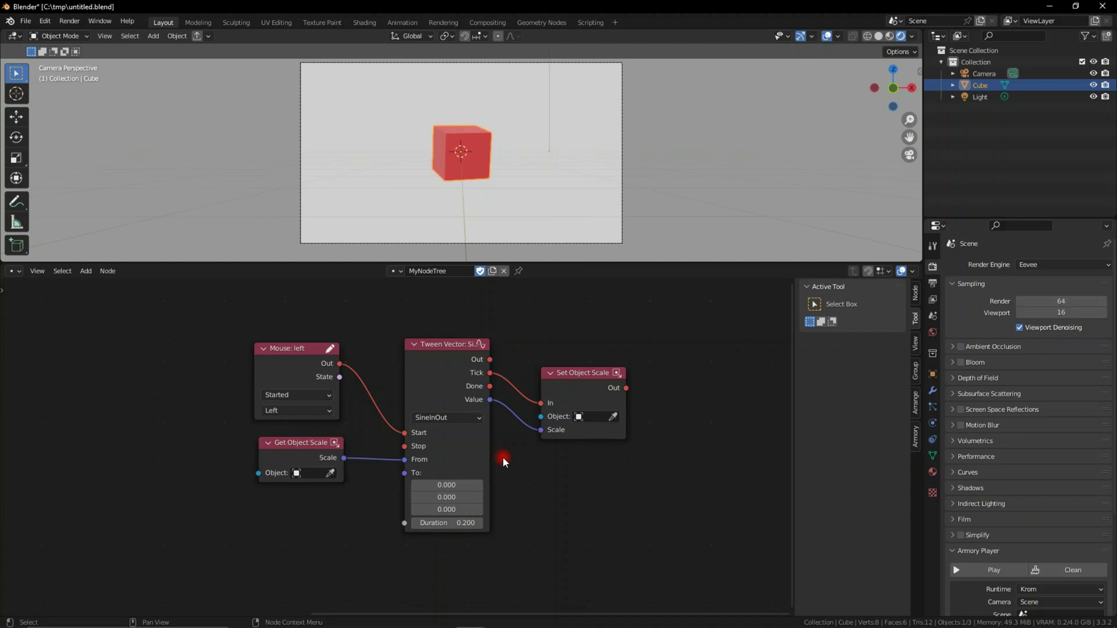
{"action": "key", "text": "F5"}
{"action": "left_click", "coordinate": [645, 350]}
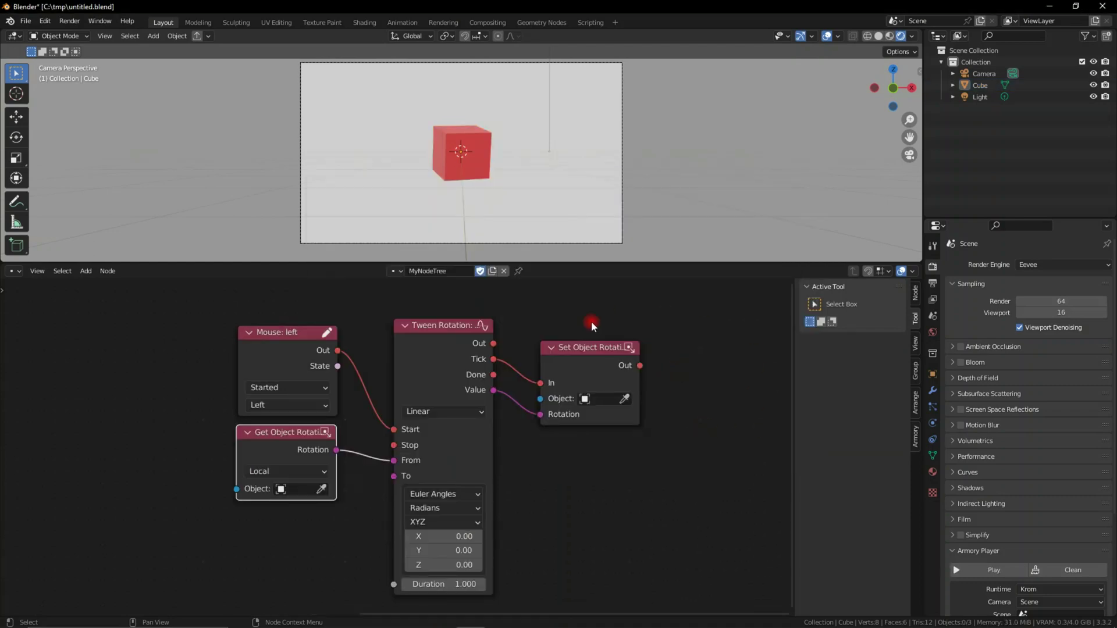
- Shift the Tween Rotation and Get Object Rotation nodes slightly, and play the scene to test the rotation tween
{"action": "mouse_move", "coordinate": [456, 352]}
{"action": "left_mouse_down"}
{"action": "mouse_move", "coordinate": [467, 351]}
{"action": "mouse_move", "coordinate": [449, 349]}
{"action": "left_mouse_up"}
{"action": "left_click_drag", "start_coordinate": [295, 456], "coordinate": [291, 460]}
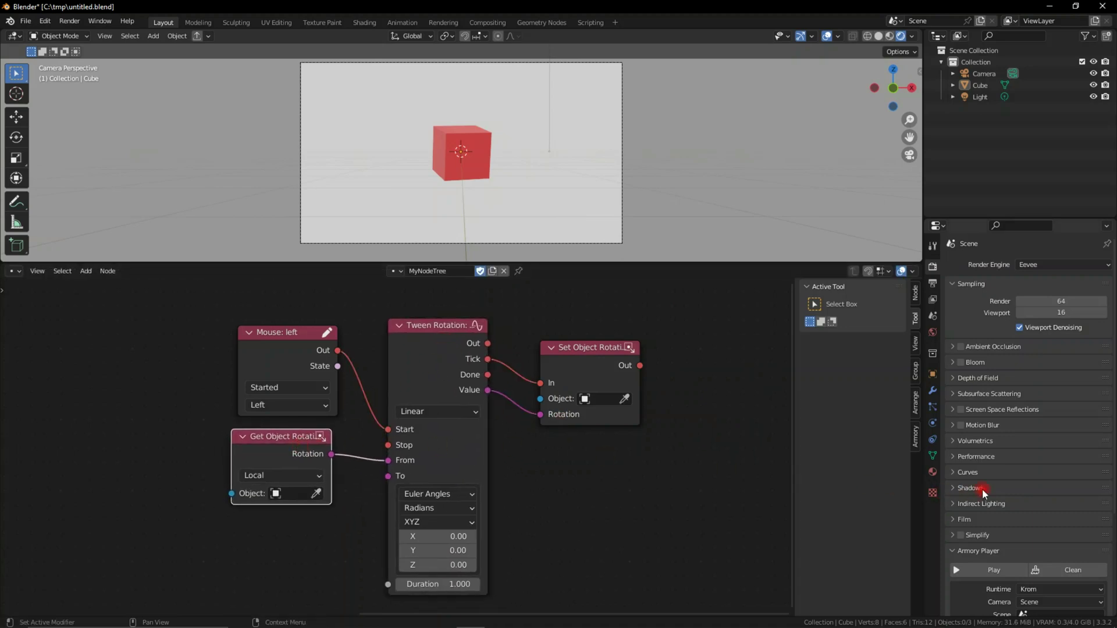
{"action": "scroll", "coordinate": [998, 488], "scroll_direction": "down", "scroll_amount": 3}
{"action": "left_click", "coordinate": [995, 499]}
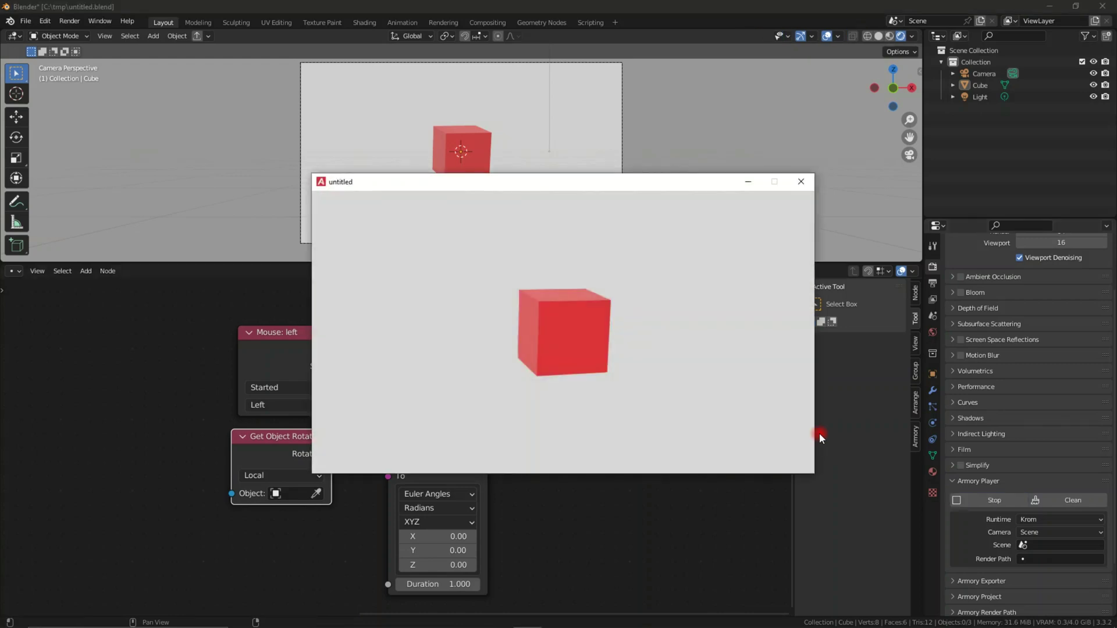
{"action": "left_click", "coordinate": [662, 361]}
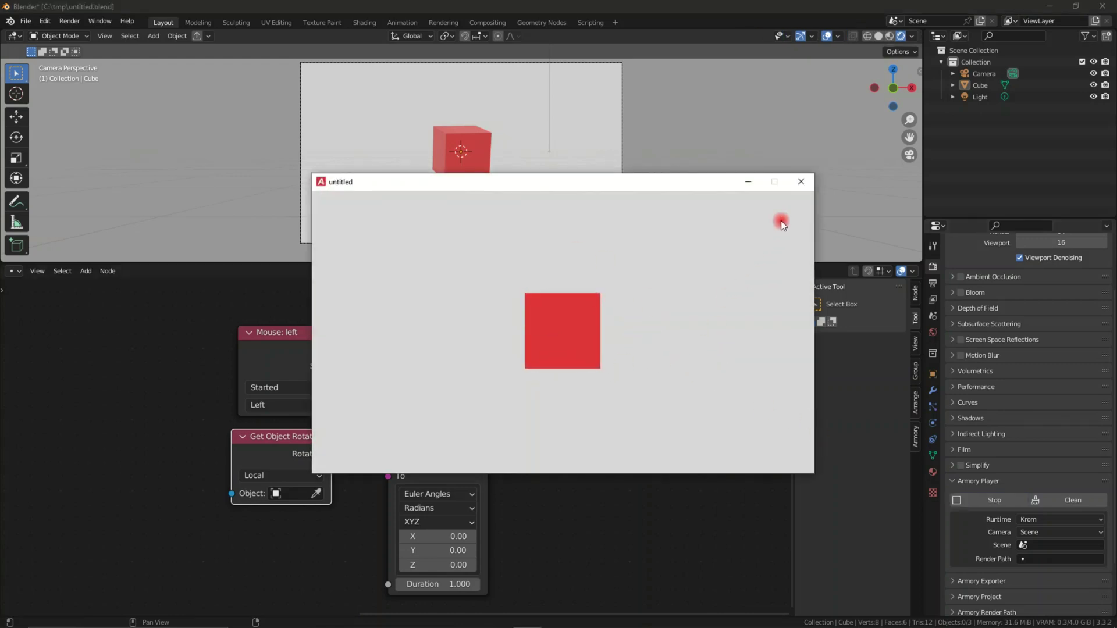
{"action": "left_click", "coordinate": [804, 187]}
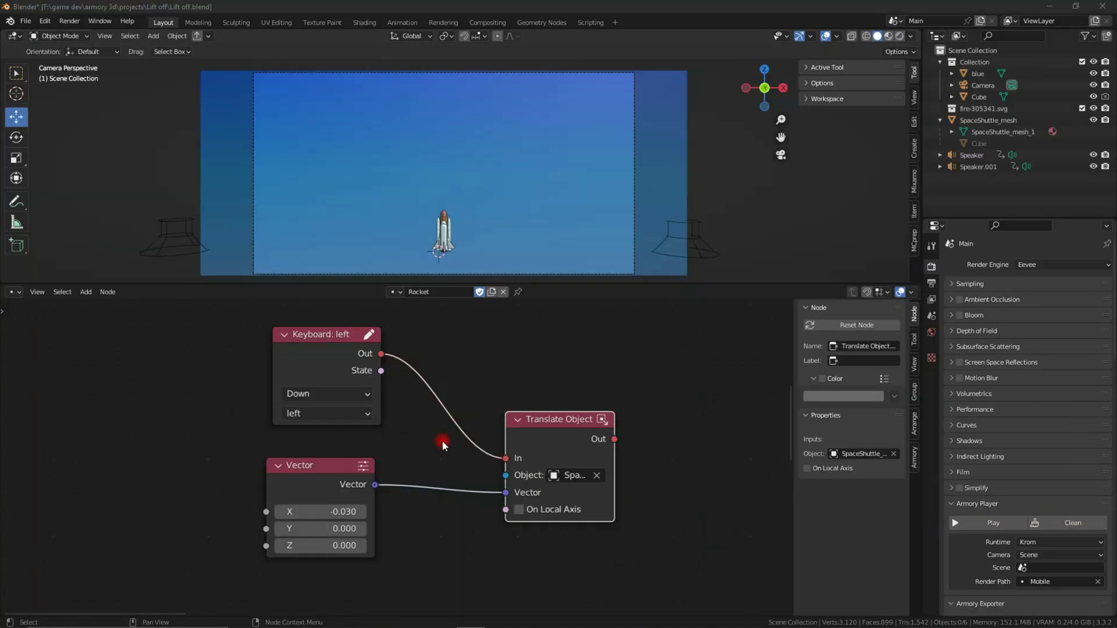
- Select the space shuttle in the Lift off project and play the game to test its untweened leftward movement
{"action": "left_click_drag", "start_coordinate": [351, 369], "coordinate": [347, 377]}
{"action": "left_click_drag", "start_coordinate": [509, 460], "coordinate": [528, 459]}
{"action": "left_click", "coordinate": [443, 233]}
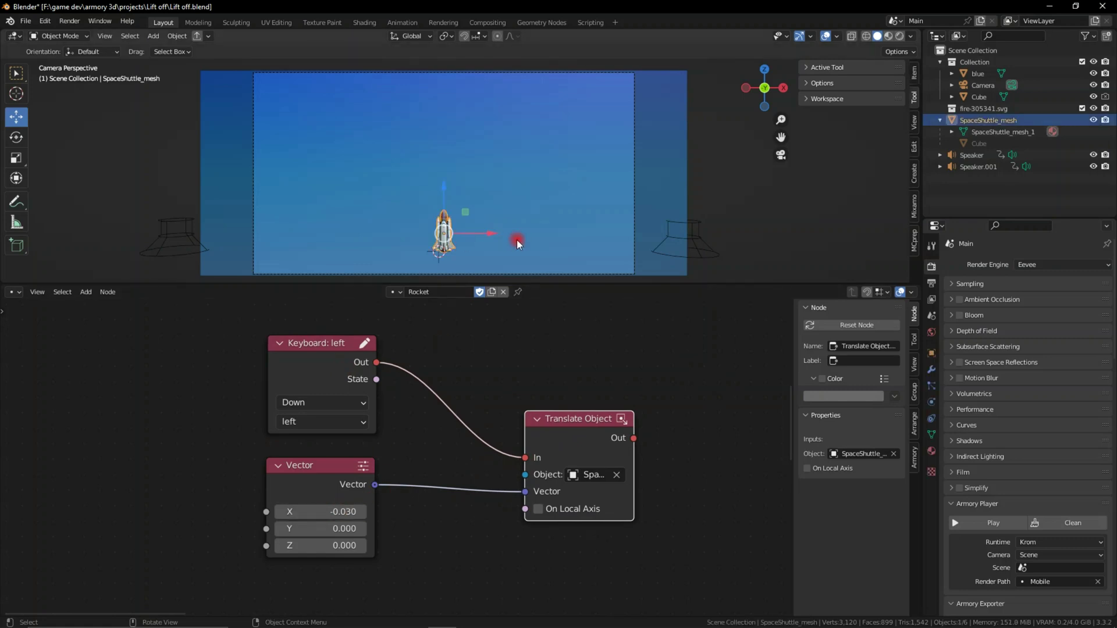
{"action": "left_click", "coordinate": [977, 522]}
{"action": "key", "text": "Left"}
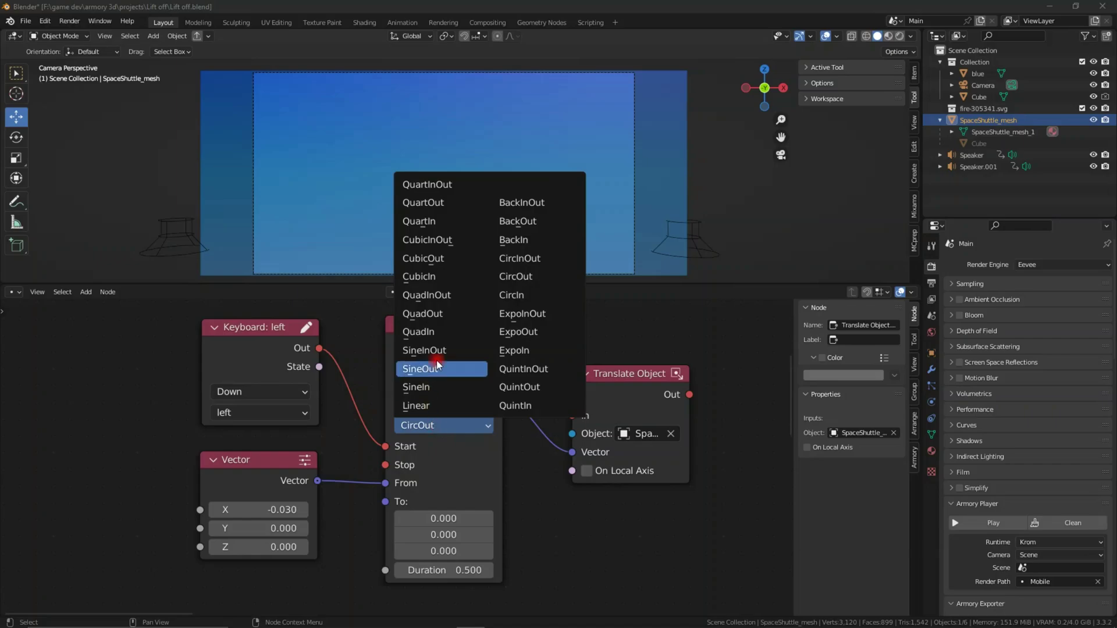
- Reposition the CircOut Tween Vector node slightly and link the Vector node's output to its From input
{"action": "left_click", "coordinate": [434, 428]}
{"action": "left_click_drag", "start_coordinate": [457, 341], "coordinate": [446, 363]}
{"action": "left_click_drag", "start_coordinate": [324, 478], "coordinate": [379, 488]}
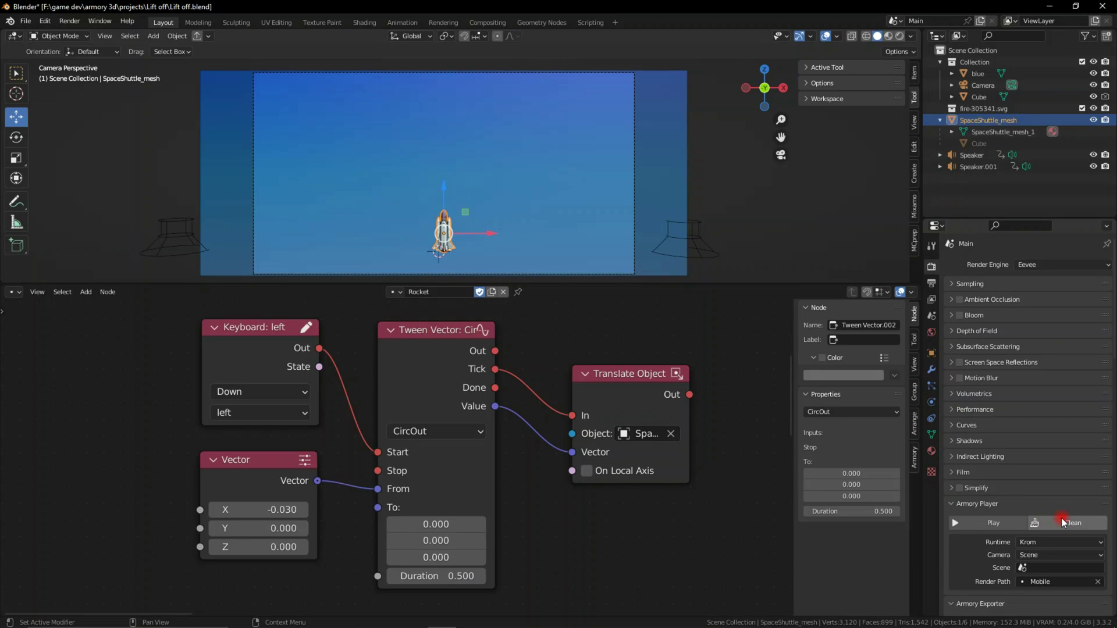
- Play the game and steer the shuttle repeatedly to test its tweened movement
{"action": "left_click", "coordinate": [992, 522]}
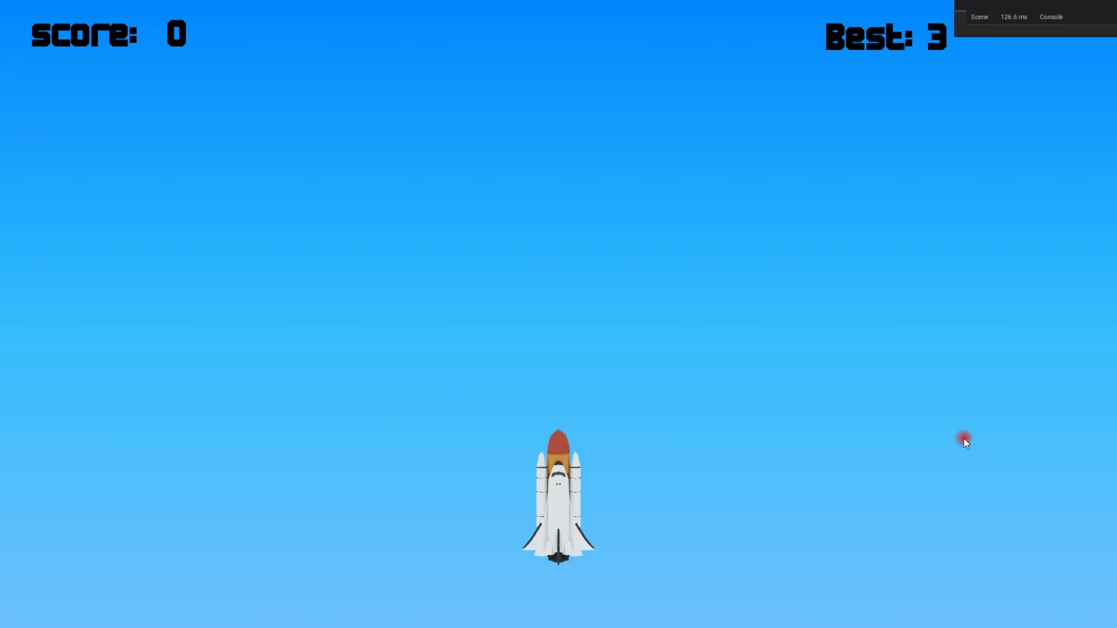
{"action": "key", "text": "Left"}
{"action": "key", "text": "Left"}
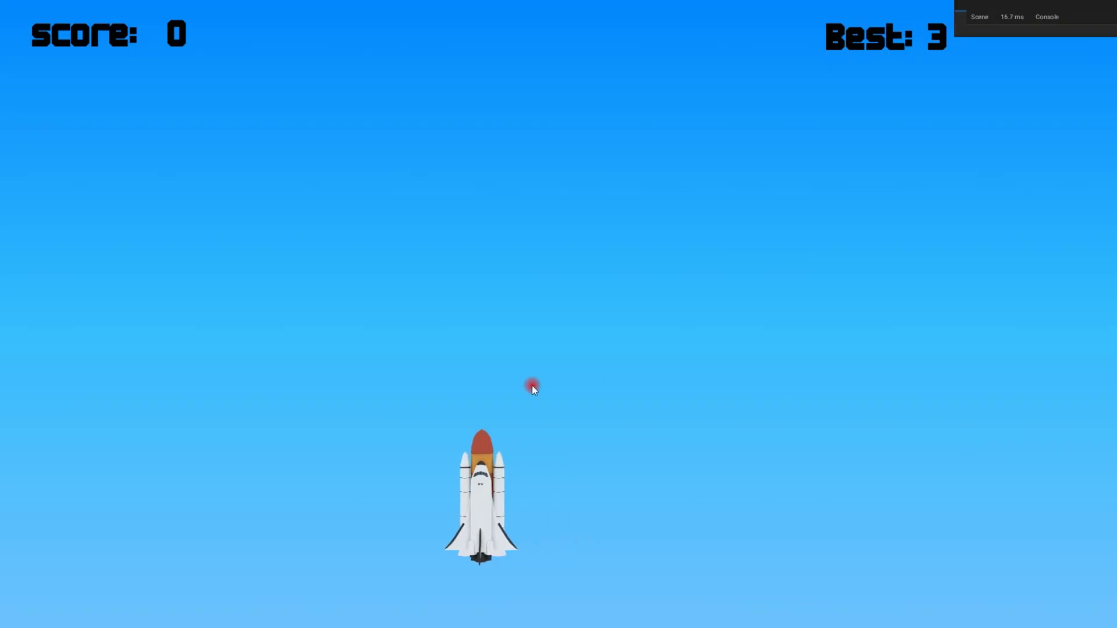
{"action": "key", "text": "Left"}
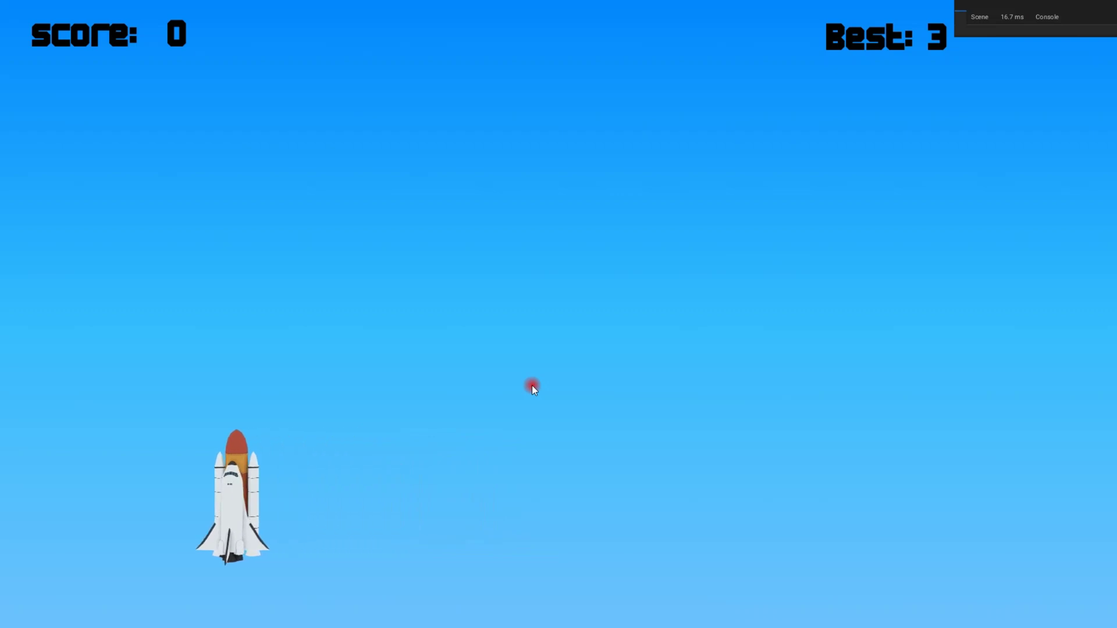
{"action": "key", "text": "Left"}
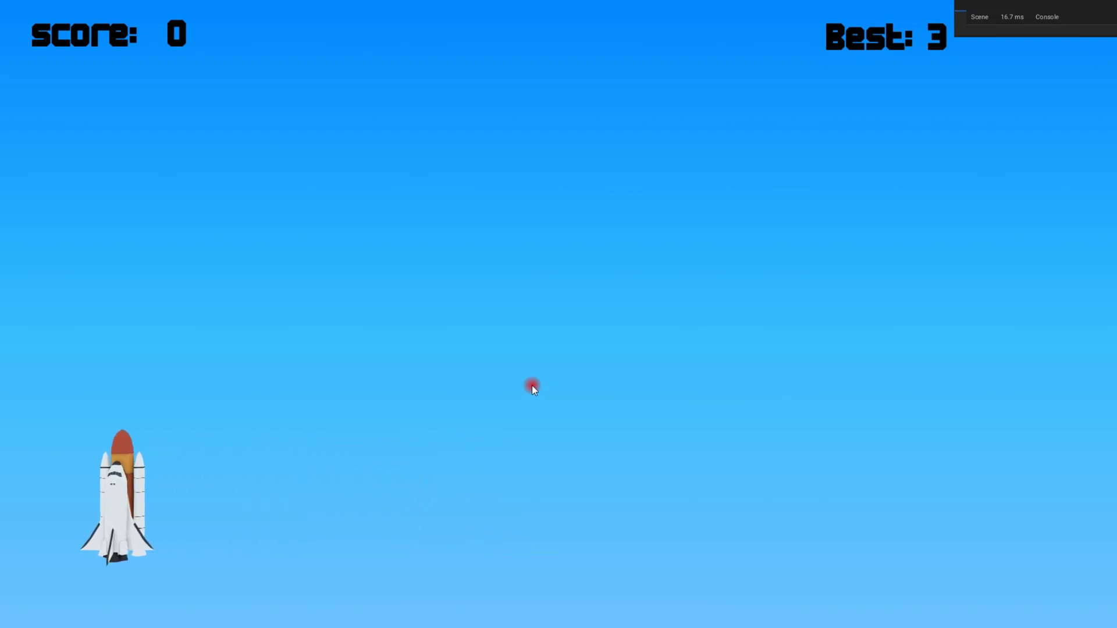
{"action": "key", "text": "Left"}
{"action": "key", "text": "Left"}
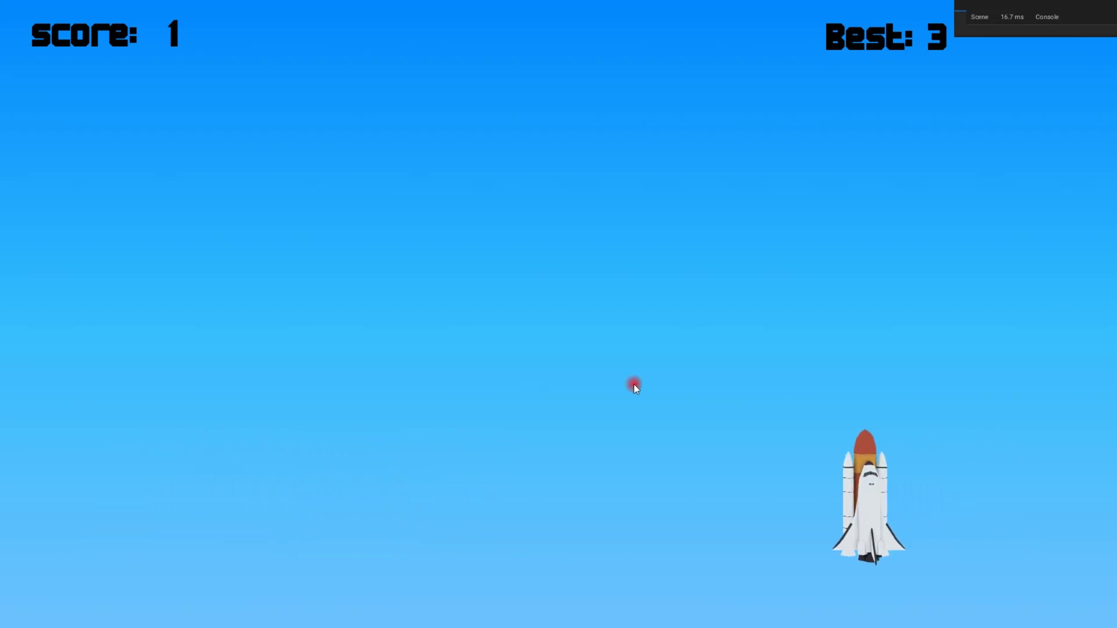
{"action": "key", "text": "Left"}
{"action": "key", "text": "Left"}
{"action": "key", "text": "Left"}
{"action": "key", "text": "Left"}
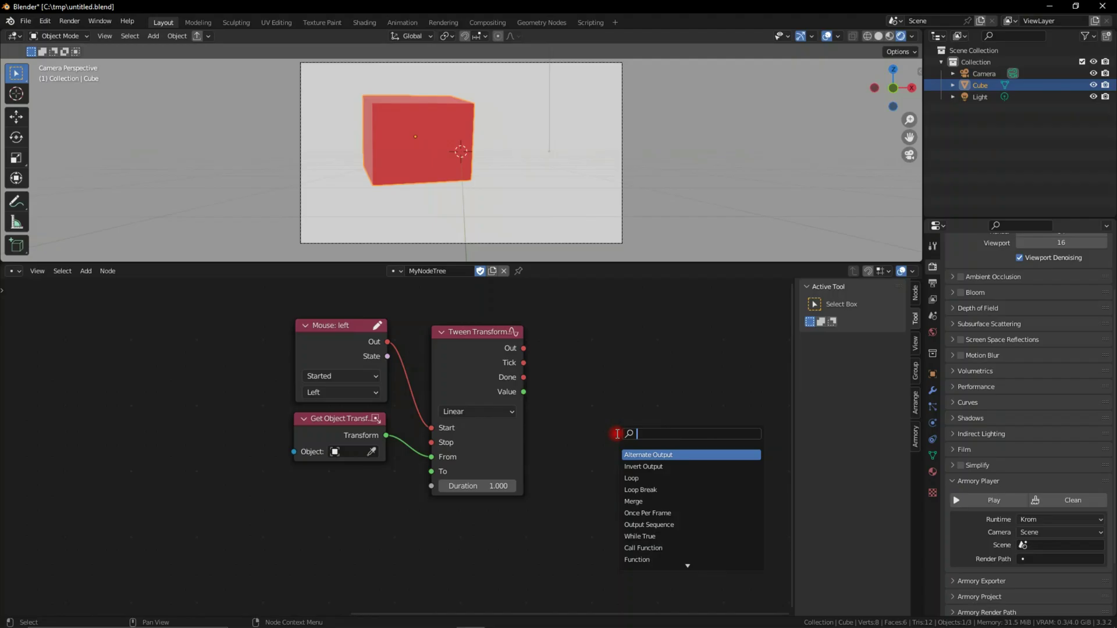
- Add a Set Object Transform node and feed its In and Transform inputs from the Tween Transform node's Tick and Value
{"action": "type", "text": "set trans"}
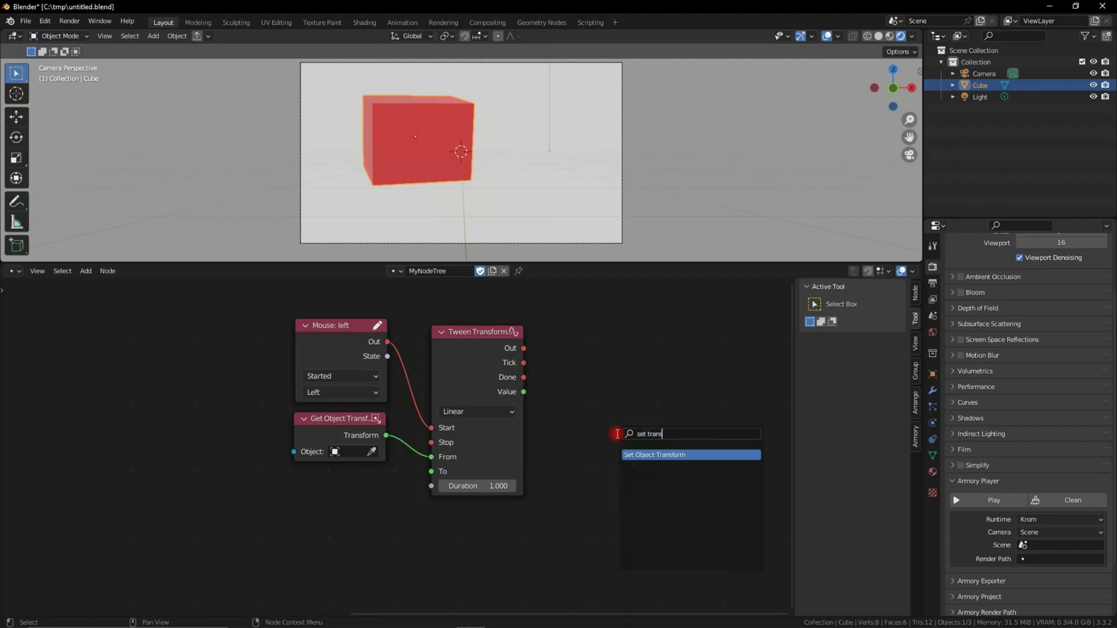
{"action": "key", "text": "Return"}
{"action": "left_click", "coordinate": [553, 356]}
{"action": "left_click_drag", "start_coordinate": [524, 391], "coordinate": [556, 424]}
{"action": "left_click_drag", "start_coordinate": [523, 363], "coordinate": [556, 391]}
{"action": "left_click_drag", "start_coordinate": [594, 373], "coordinate": [622, 369]}
- Add a Transform node below Get Object Transform and link its output to the Tween Transform node's To input
{"action": "key", "text": "shift+a"}
{"action": "type", "text": "transf"}
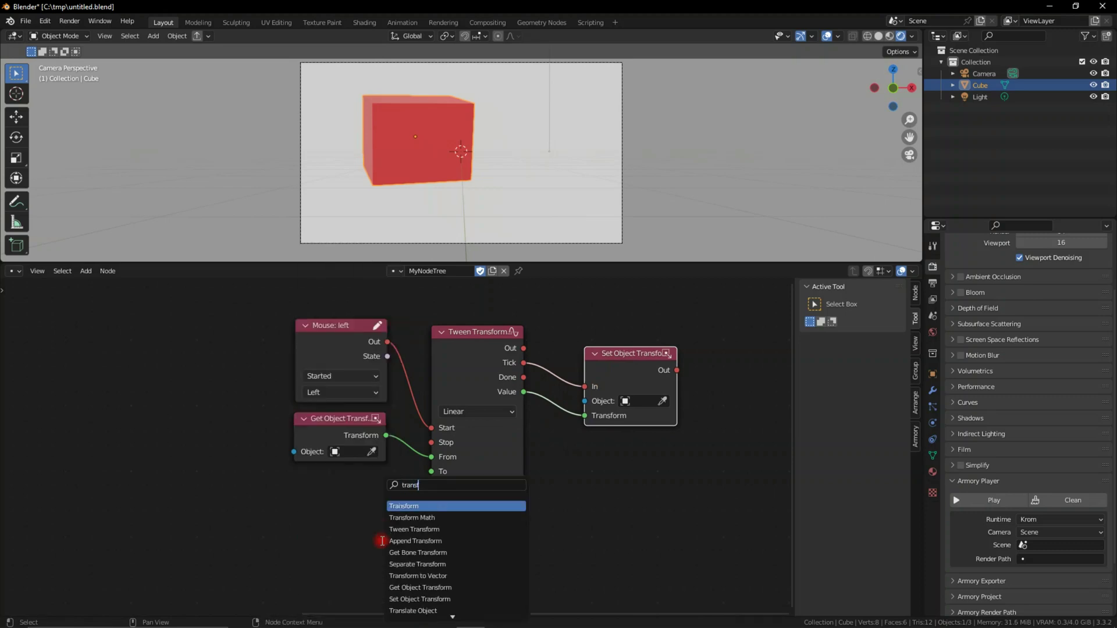
{"action": "left_click", "coordinate": [401, 506]}
{"action": "left_click", "coordinate": [382, 493]}
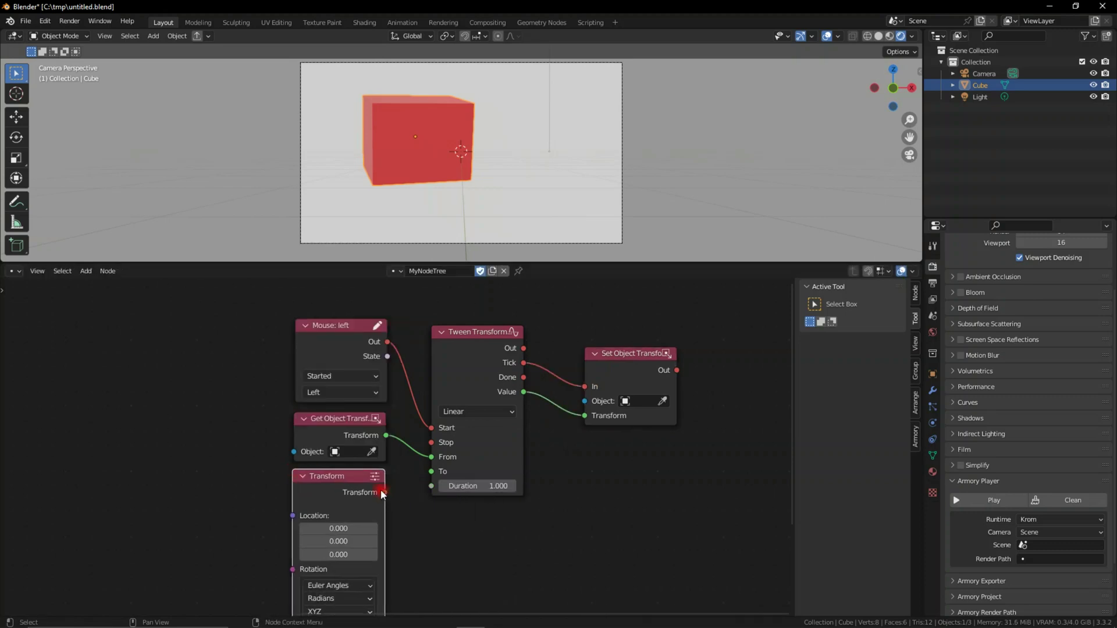
{"action": "left_click_drag", "start_coordinate": [382, 493], "coordinate": [431, 471]}
- Play the scene, trigger the cube's transform tween, and close the player
{"action": "scroll", "coordinate": [454, 518], "scroll_direction": "down", "scroll_amount": 2}
{"action": "left_click", "coordinate": [411, 150]}
{"action": "left_click", "coordinate": [992, 500]}
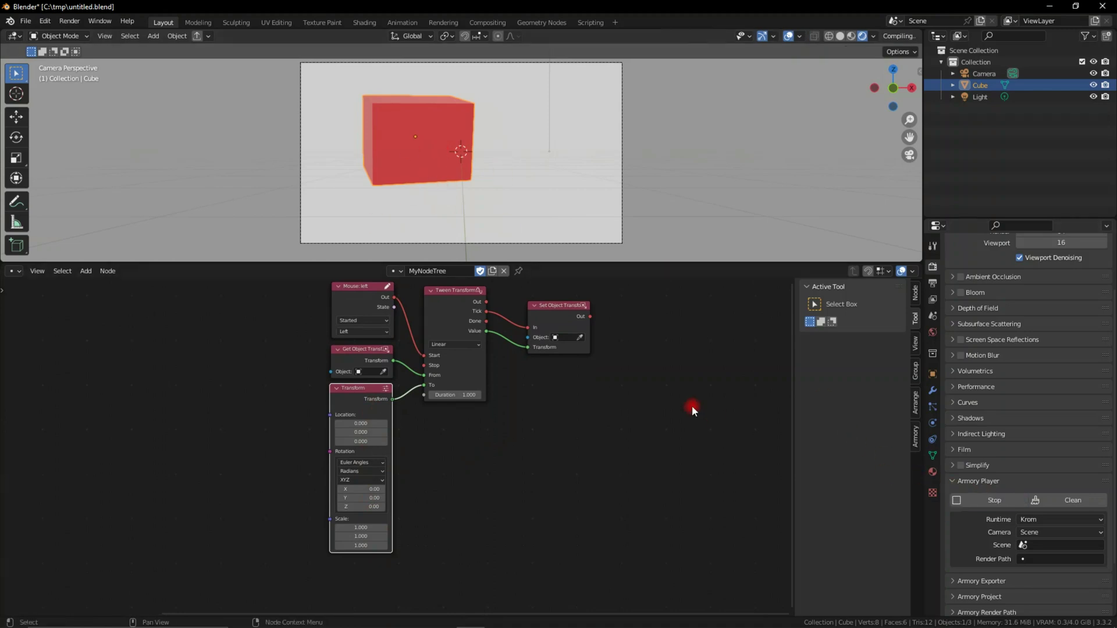
{"action": "left_click", "coordinate": [564, 321]}
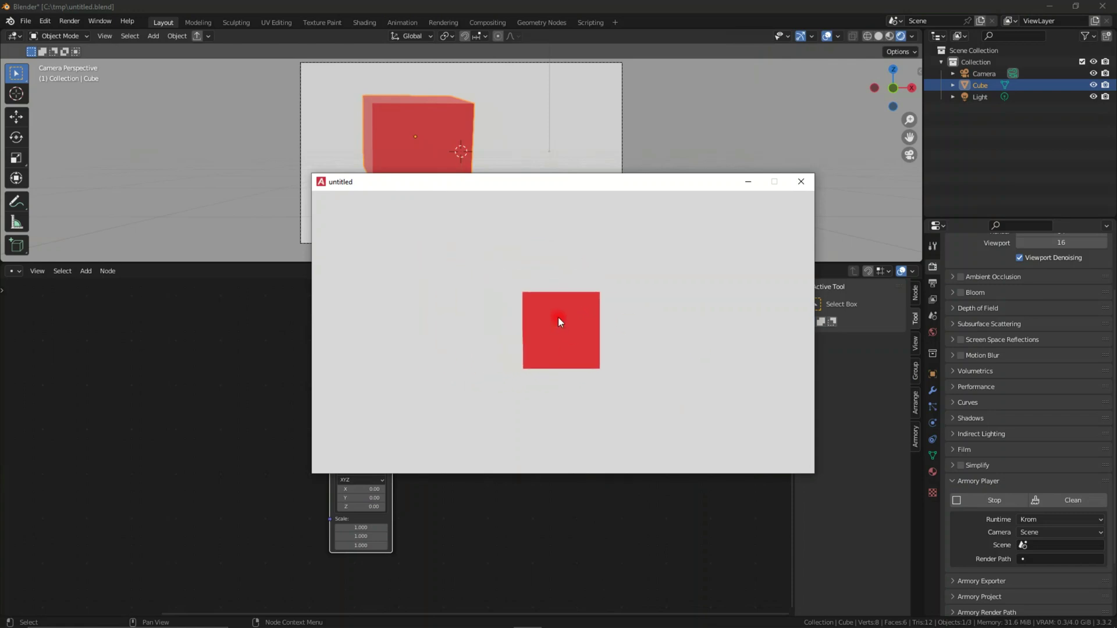
{"action": "left_click", "coordinate": [794, 179]}
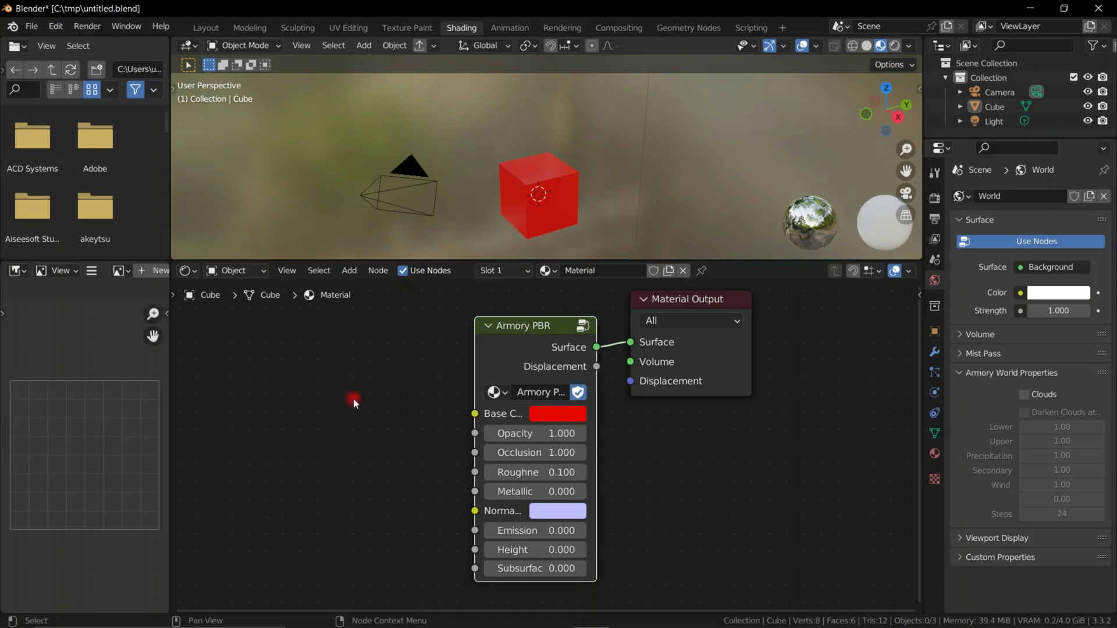
- Add a Value node beside the Armory PBR node in the cube's material
{"action": "key", "text": "shift+a"}
{"action": "left_click", "coordinate": [353, 399]}
{"action": "type", "text": "value"}
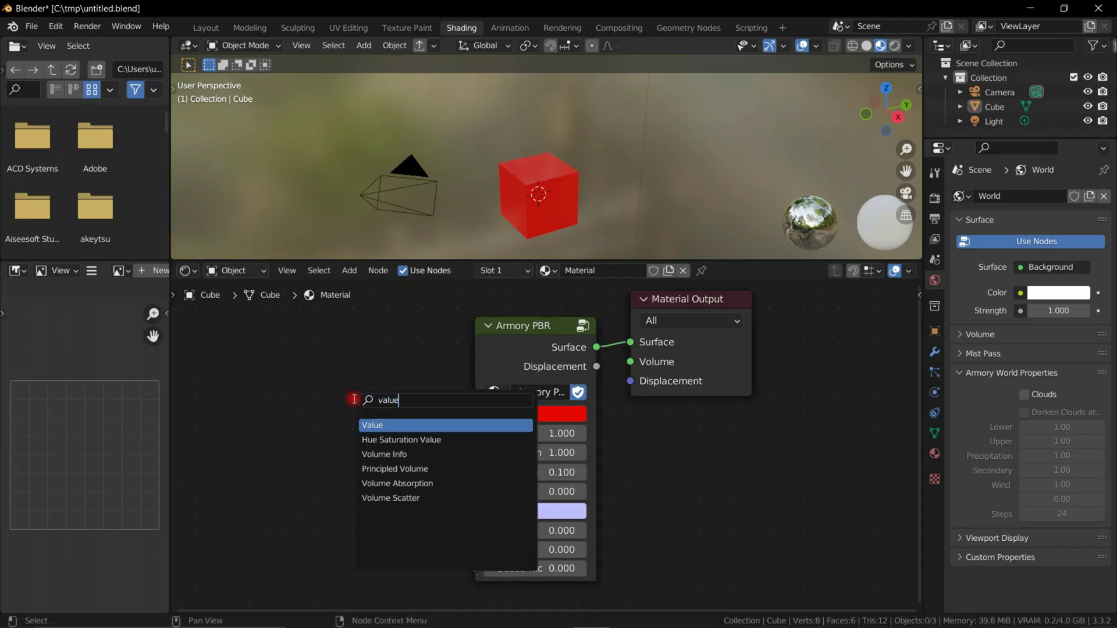
{"action": "key", "text": "Return"}
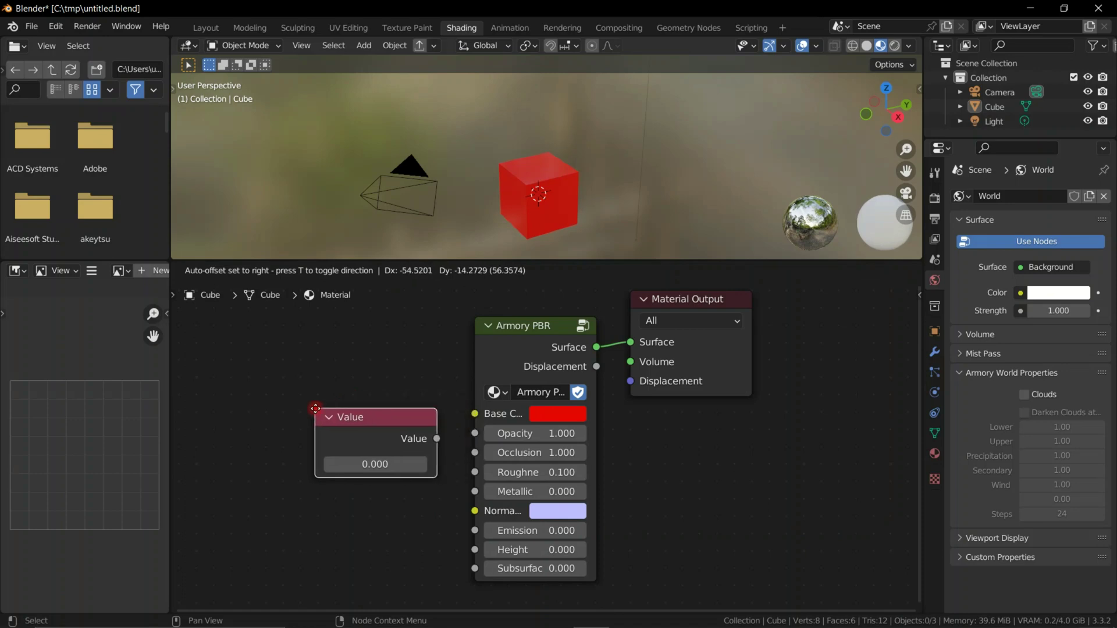
{"action": "left_click", "coordinate": [316, 409]}
- Link the Value node's output to the Armory PBR Opacity input and set its value to 1
{"action": "left_click_drag", "start_coordinate": [436, 438], "coordinate": [475, 436]}
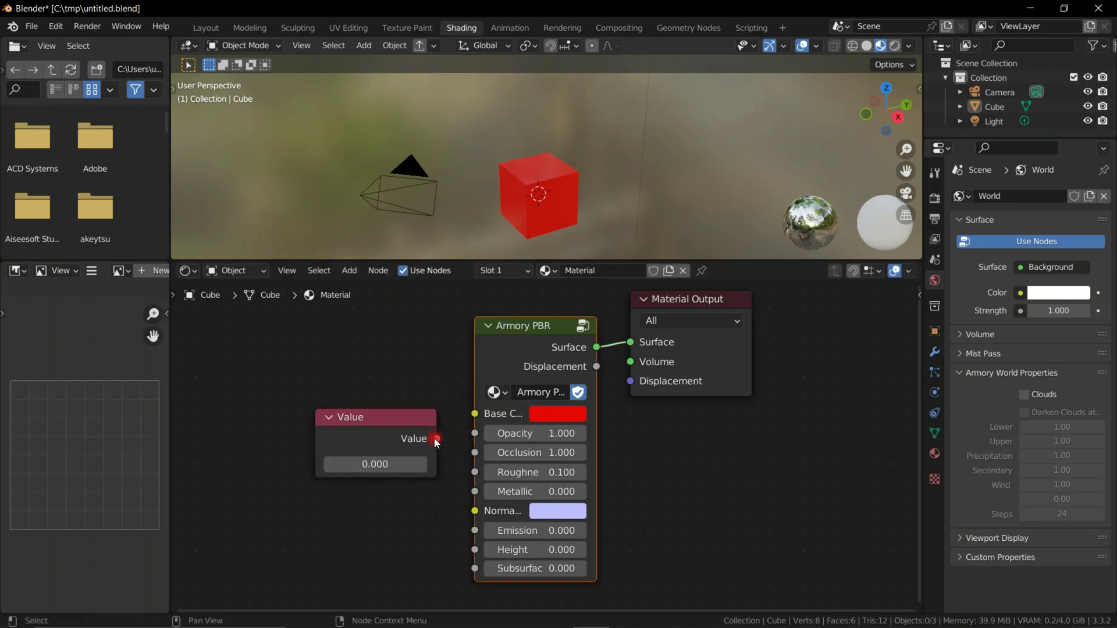
{"action": "left_click_drag", "start_coordinate": [384, 429], "coordinate": [362, 415]}
{"action": "left_click", "coordinate": [372, 450]}
{"action": "type", "text": "1"}
{"action": "key", "text": "Return"}
- Name the Value node alpha and enable it as an Armory material Parameter
{"action": "key", "text": "n"}
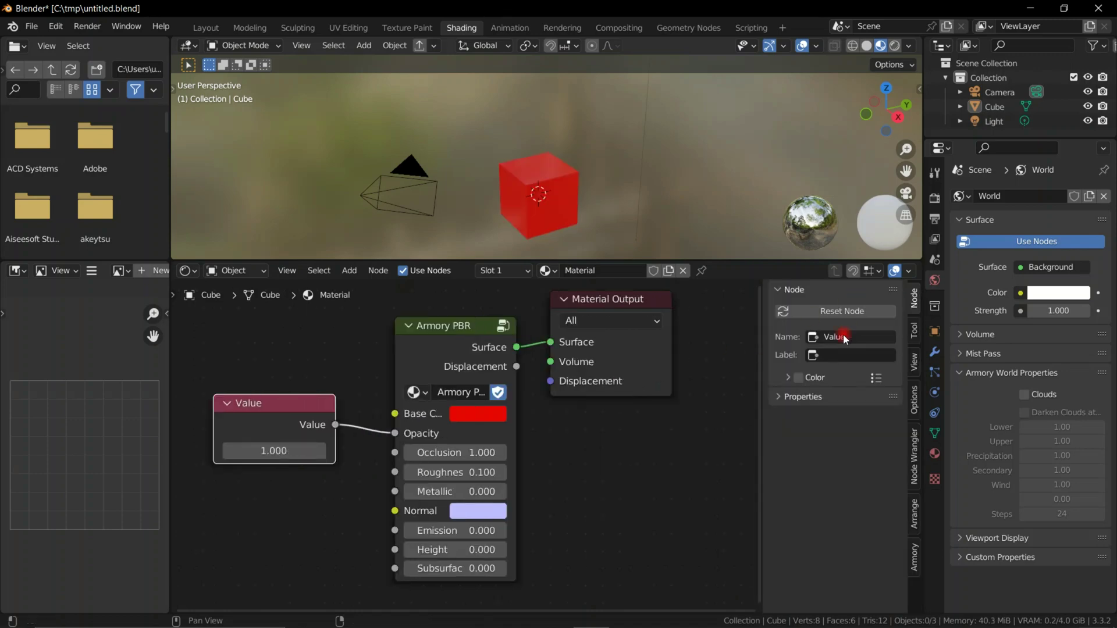
{"action": "left_click", "coordinate": [848, 336]}
{"action": "type", "text": "a"}
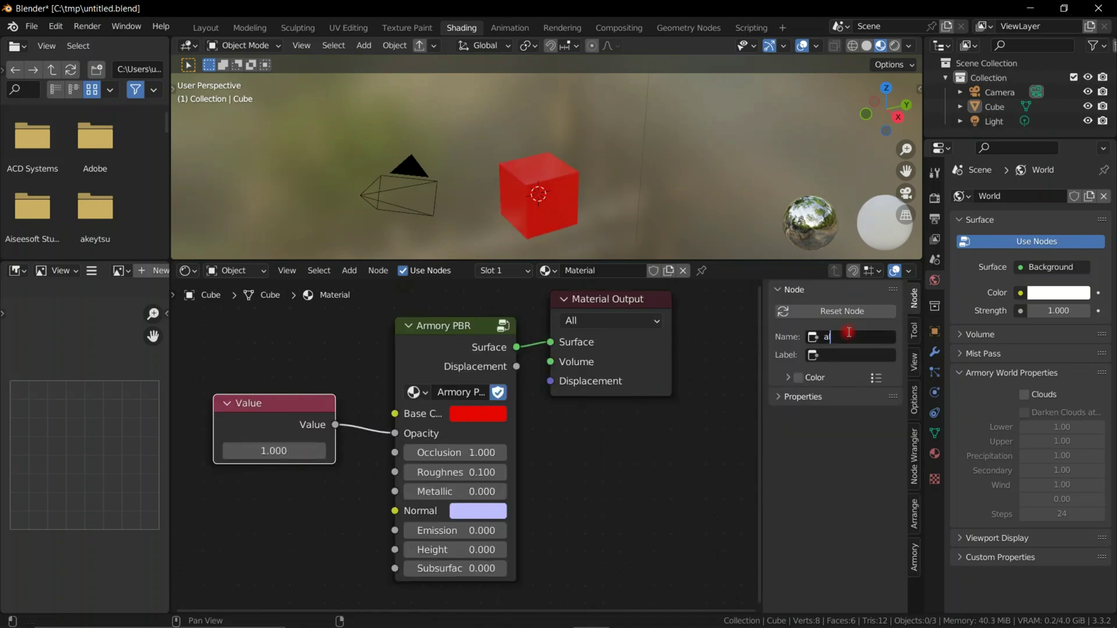
{"action": "type", "text": "lpha"}
{"action": "left_click", "coordinate": [914, 557]}
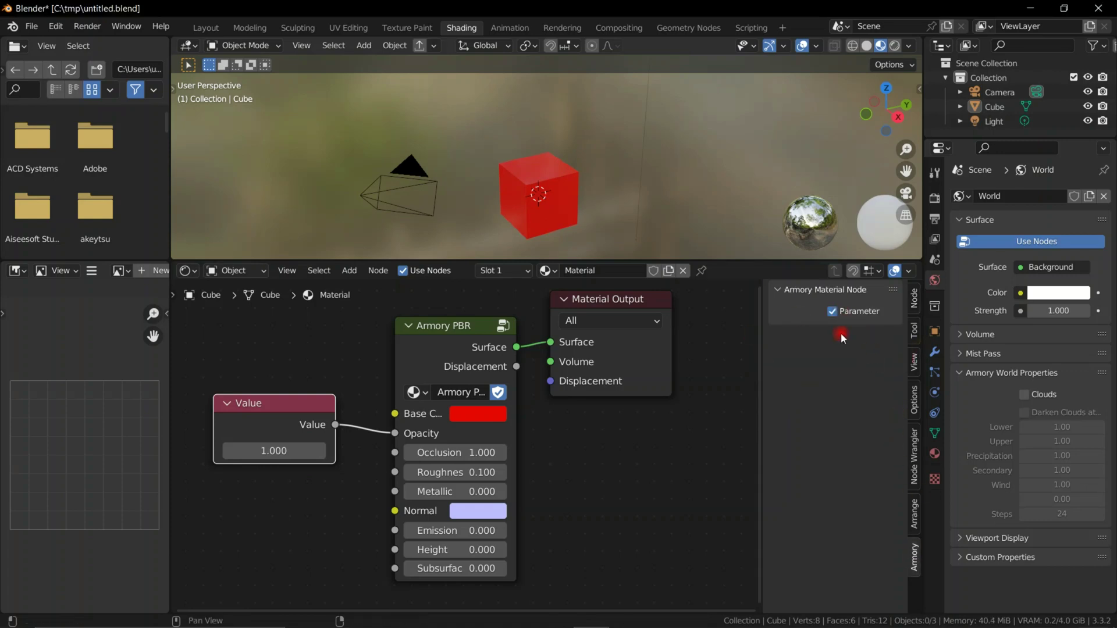
- In the Layout workspace's logic tree, link the left Mouse node to the Set Material Value node and enable Per Object
{"action": "left_click", "coordinate": [205, 31]}
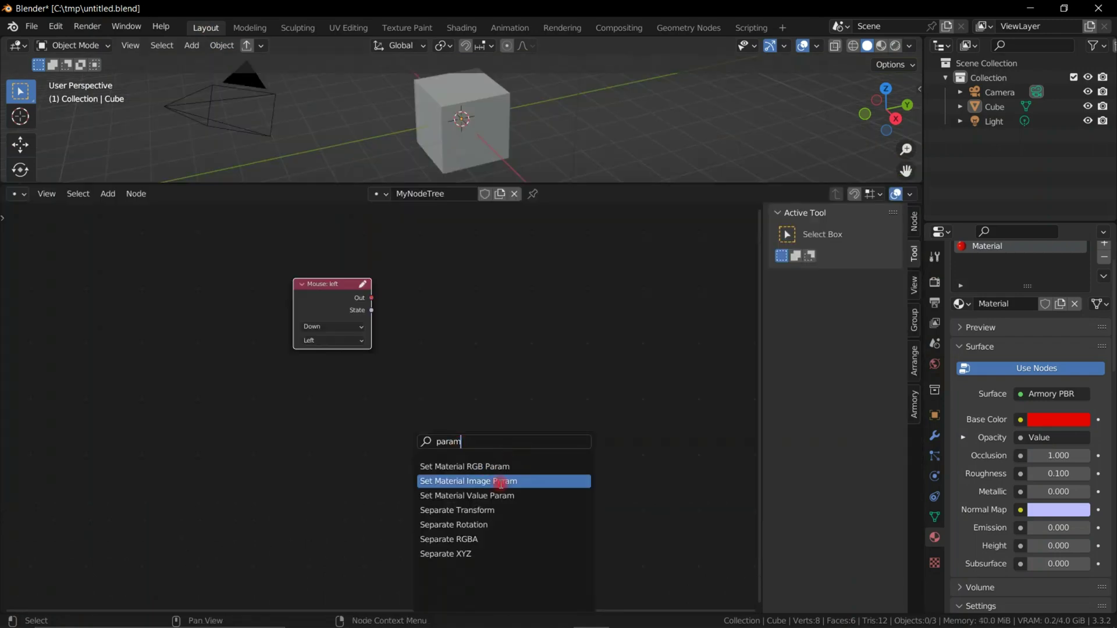
{"action": "left_click", "coordinate": [500, 479]}
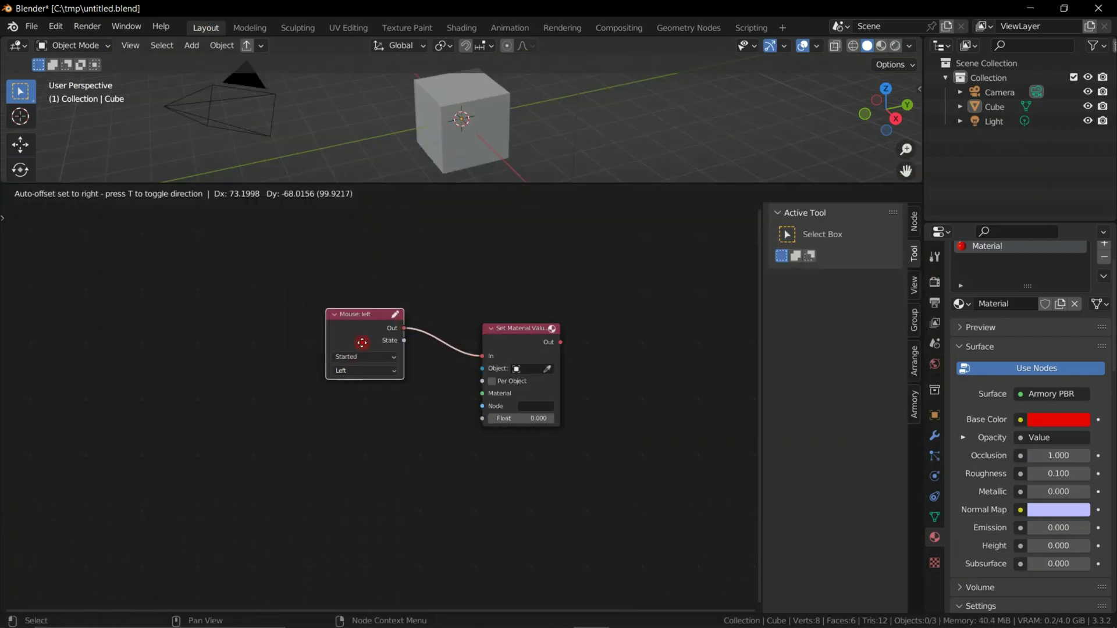
{"action": "scroll", "coordinate": [373, 349], "scroll_direction": "up", "scroll_amount": 4}
{"action": "left_click", "coordinate": [531, 371]}
- Add a Material node set to the cube's Material and link it to the Set Material Value node's Material input
{"action": "key", "text": "shift+a"}
{"action": "key", "text": "Return"}
{"action": "left_click", "coordinate": [313, 384]}
{"action": "left_click", "coordinate": [360, 432]}
{"action": "left_click_drag", "start_coordinate": [422, 409], "coordinate": [519, 389]}
- Set the Set Material Value node's target node name to alpha and make room between it and the Mouse node
{"action": "left_click", "coordinate": [575, 409]}
{"action": "type", "text": "Value"}
{"action": "key", "text": "Return"}
{"action": "left_click_drag", "start_coordinate": [571, 317], "coordinate": [707, 337]}
- Add a Tween Float node between the Mouse and Set Material Value nodes, linking Mouse Out to its Start input
{"action": "key", "text": "shift+a"}
{"action": "type", "text": "srwee"}
{"action": "key", "text": "BackSpace"}
{"action": "key", "text": "BackSpace"}
{"action": "key", "text": "BackSpace"}
{"action": "key", "text": "BackSpace"}
{"action": "type", "text": "tween"}
{"action": "key", "text": "Return"}
{"action": "left_click", "coordinate": [440, 440]}
{"action": "left_click_drag", "start_coordinate": [372, 390], "coordinate": [645, 432]}
{"action": "left_click_drag", "start_coordinate": [515, 506], "coordinate": [550, 337]}
{"action": "middle_click_drag", "start_coordinate": [550, 337], "coordinate": [443, 335]}
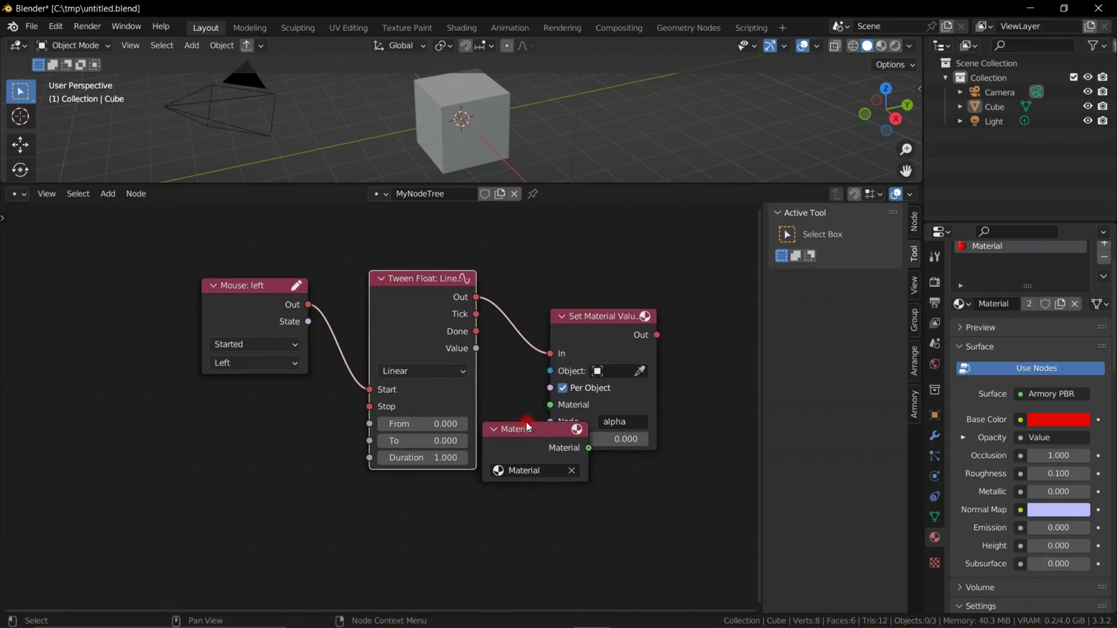
- Collapse the Material node, then link the tween's Value to Float and its Tick to the Set Material Value node's In
{"action": "left_click", "coordinate": [493, 429]}
{"action": "left_click_drag", "start_coordinate": [543, 424], "coordinate": [604, 465]}
{"action": "left_click_drag", "start_coordinate": [476, 348], "coordinate": [550, 439]}
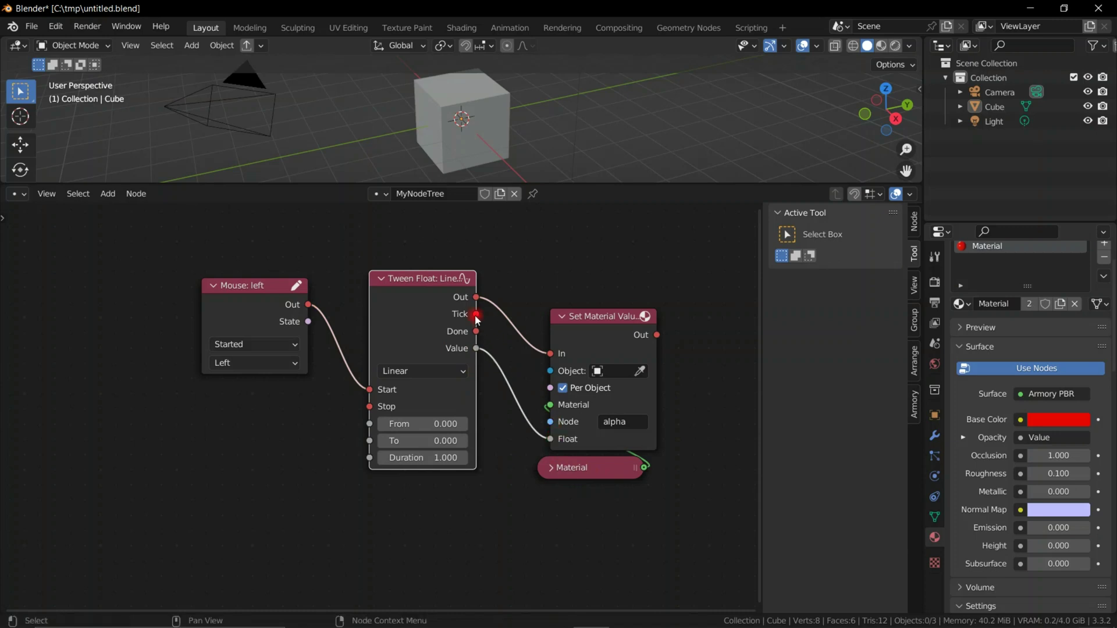
{"action": "left_click_drag", "start_coordinate": [475, 315], "coordinate": [552, 356]}
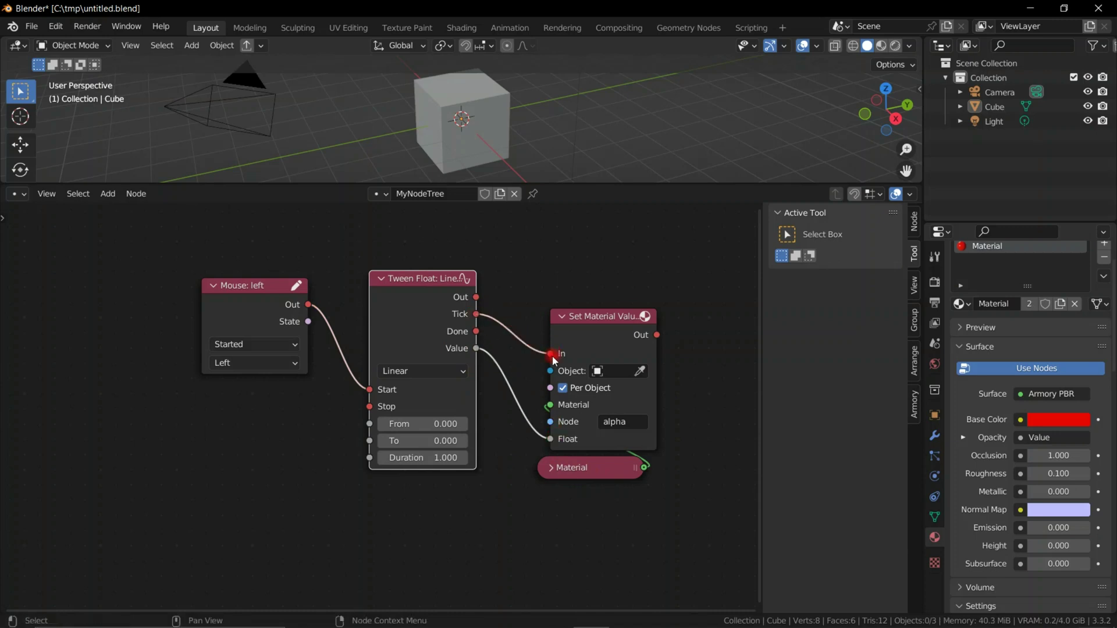
- Set the Tween Float node's From value to 1 and its Duration to 0.7
{"action": "left_click", "coordinate": [412, 426]}
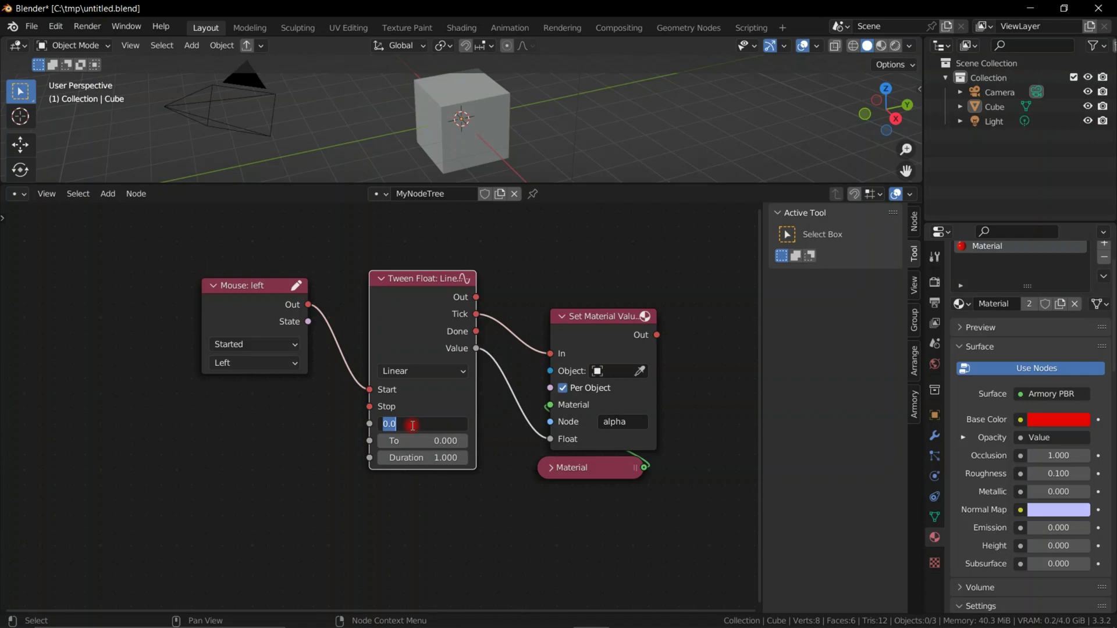
{"action": "type", "text": "1"}
{"action": "key", "text": "Return"}
{"action": "left_click", "coordinate": [429, 463]}
{"action": "type", "text": "0.7"}
{"action": "key", "text": "Return"}
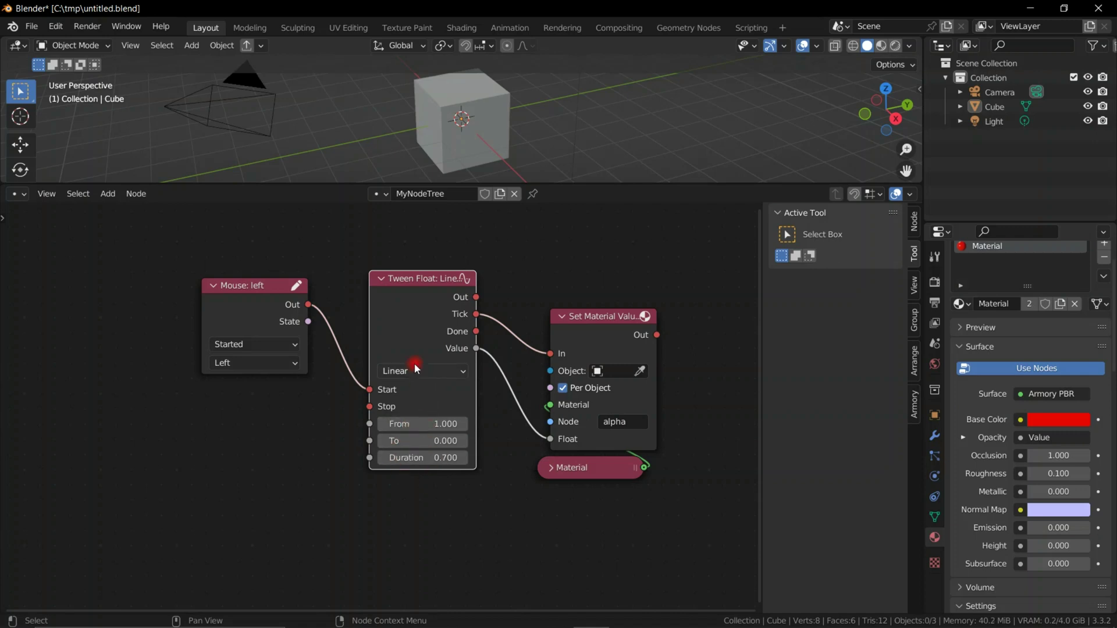
- Look through the easing types available for the Tween Float node
{"action": "left_click", "coordinate": [416, 369]}
{"action": "left_click", "coordinate": [420, 420]}
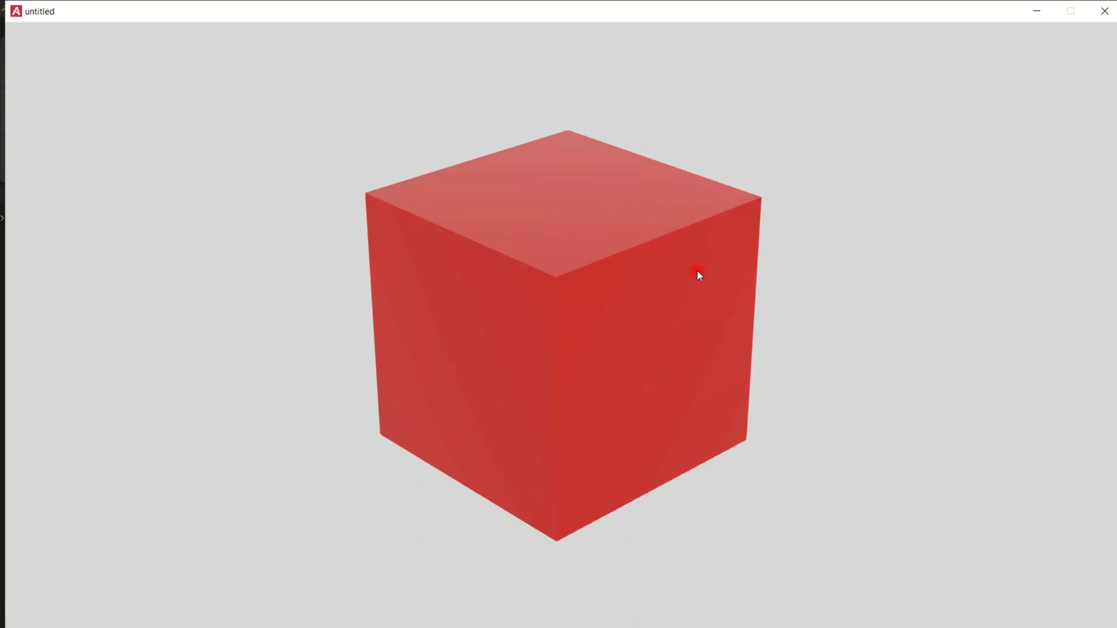
{"action": "left_click", "coordinate": [618, 336]}
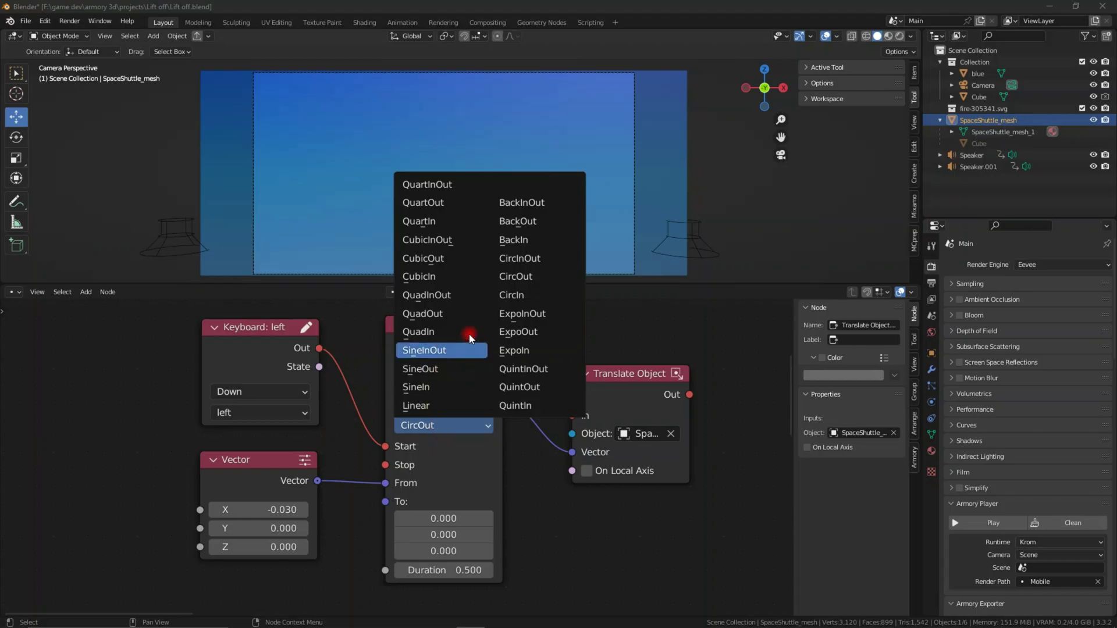
- Examine the easing options and vector links of the Tween Vector node in the Rocket logic tree
{"action": "left_click", "coordinate": [415, 447]}
{"action": "left_click_drag", "start_coordinate": [451, 349], "coordinate": [444, 355]}
{"action": "left_click_drag", "start_coordinate": [319, 480], "coordinate": [346, 503]}
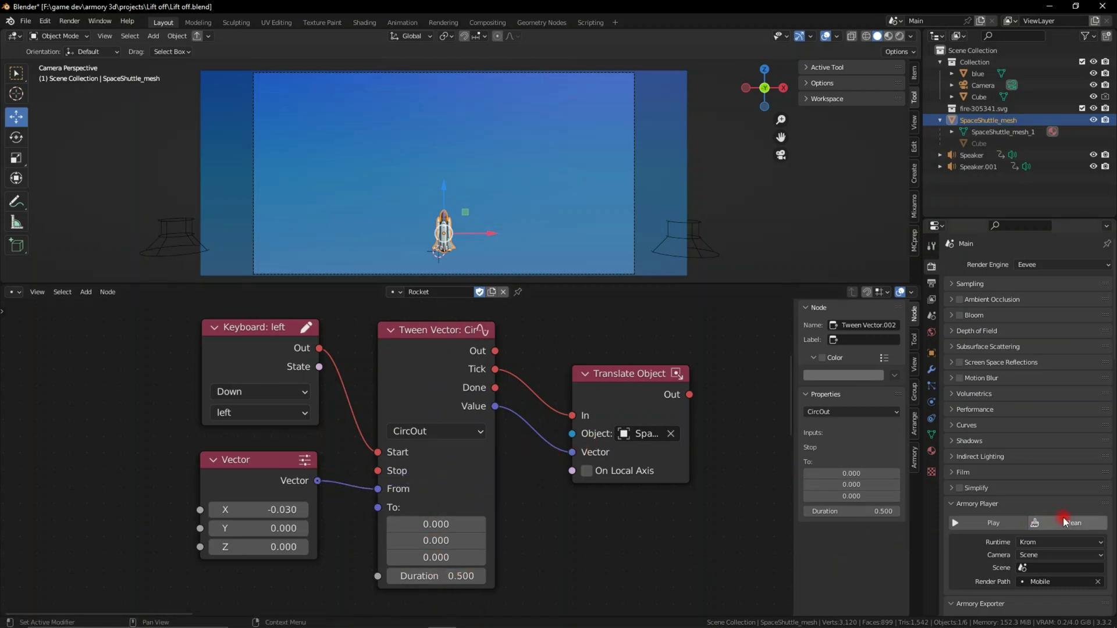
- Play the space shuttle scene and move the shuttle left to test its tweened translation
{"action": "left_click", "coordinate": [992, 523]}
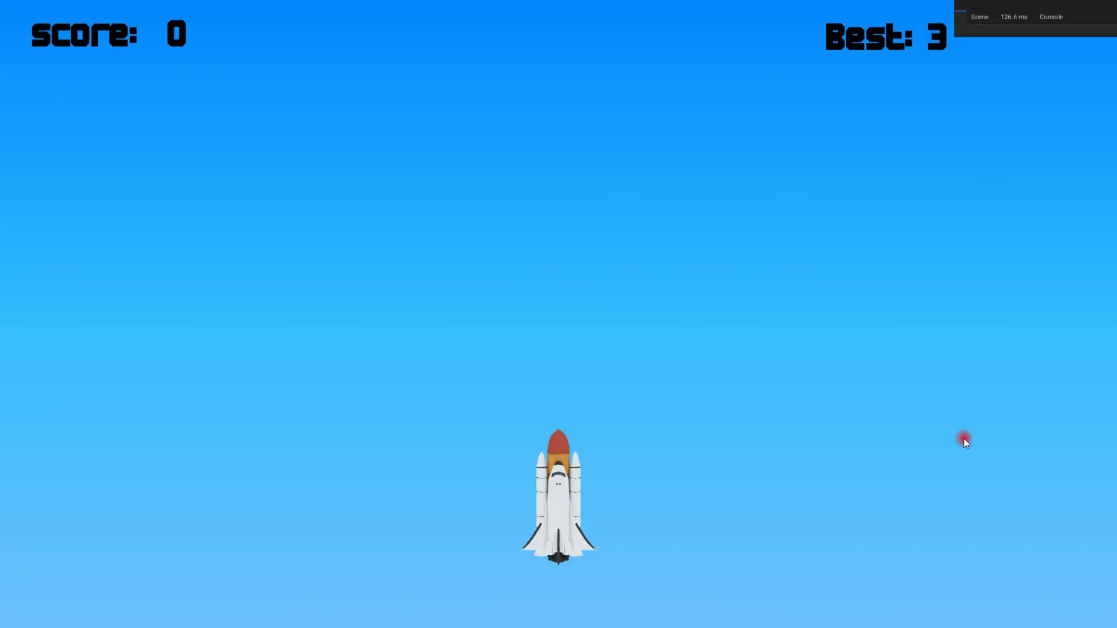
{"action": "key", "text": "Left"}
{"action": "key", "text": "Left"}
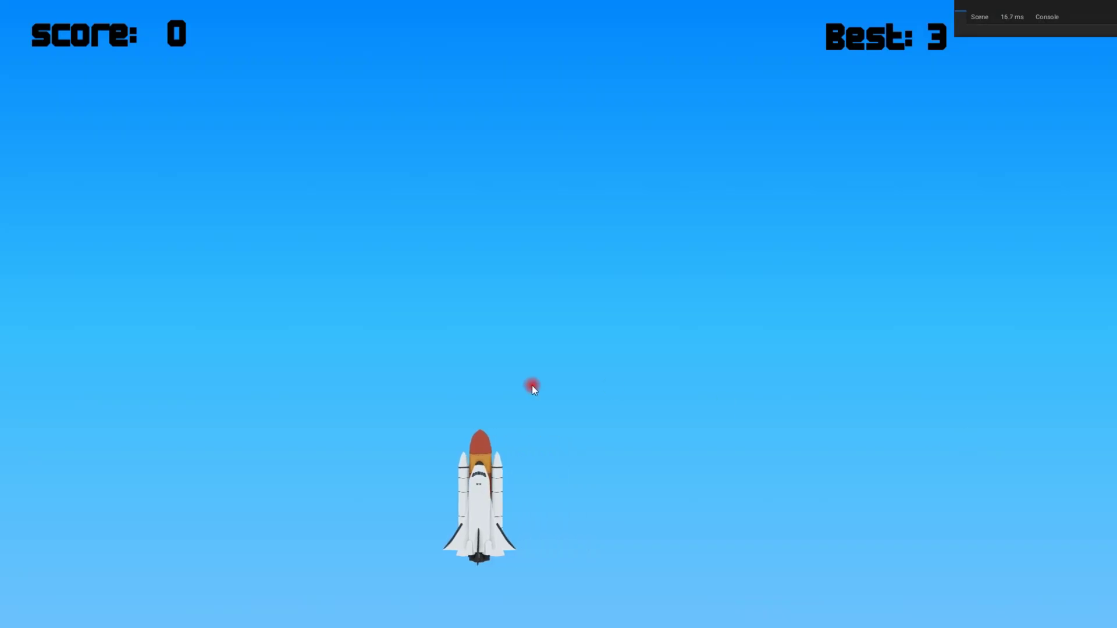